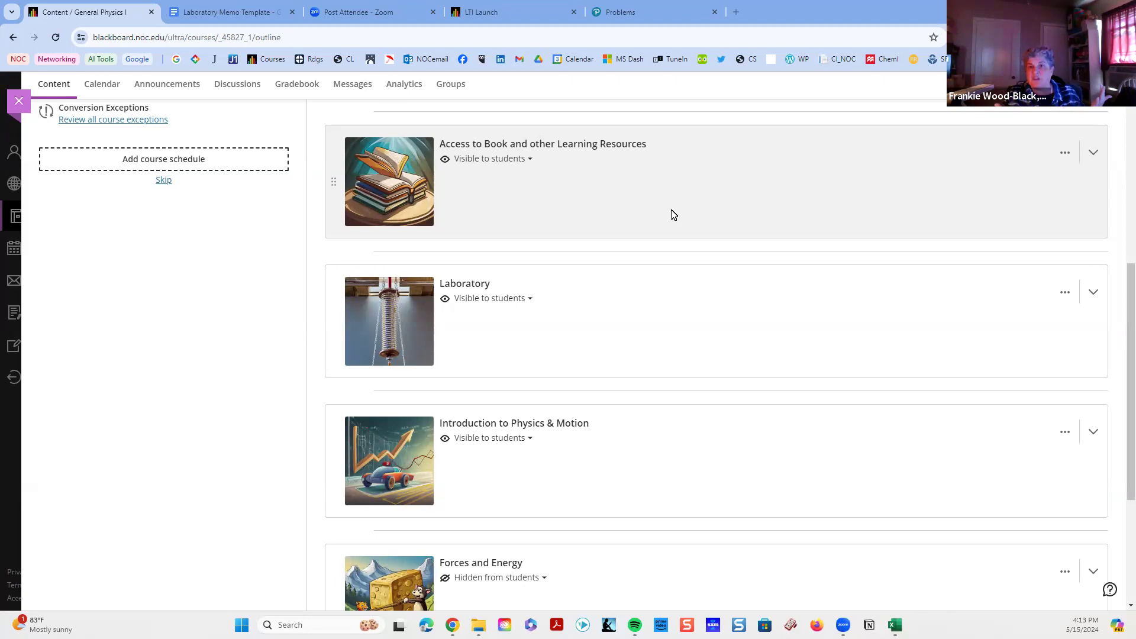
Open the Video Analysis Tool from the course's Access to Book and other Learning Resources module and load the Basketball Shot sample video
scroll(674, 216, up, 5)
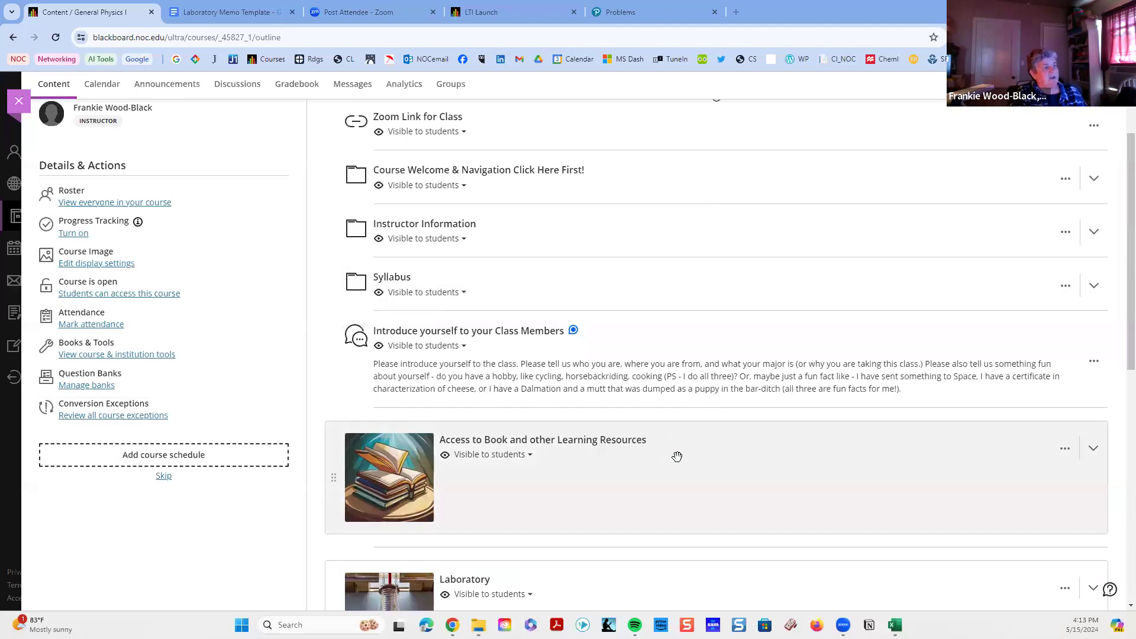
click(618, 445)
scroll(644, 477, down, 10)
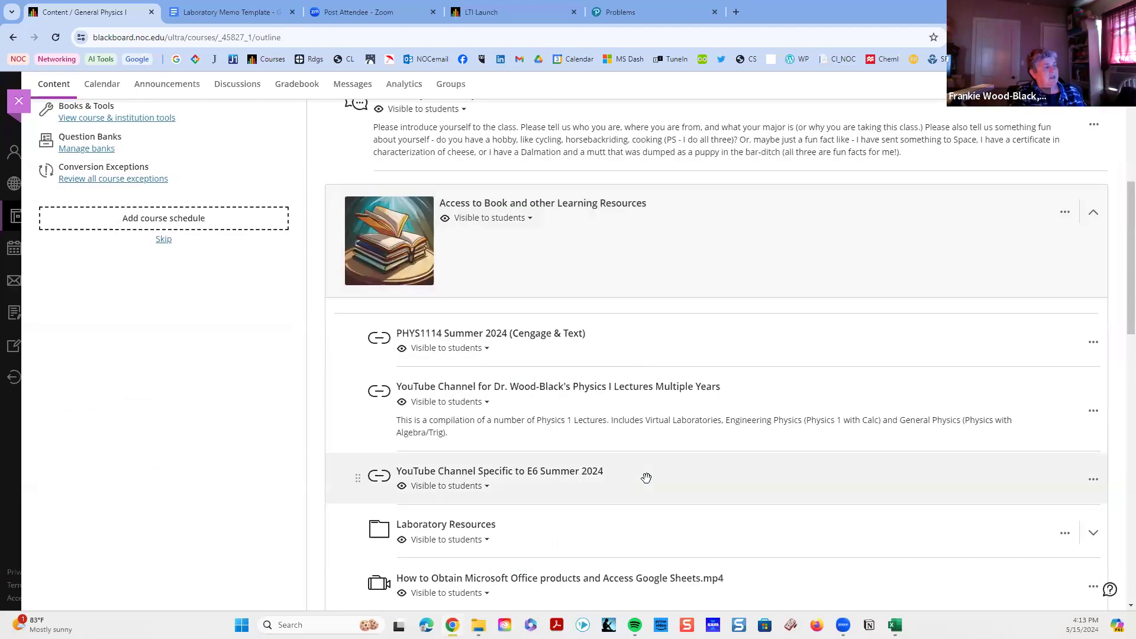
scroll(646, 477, down, 3)
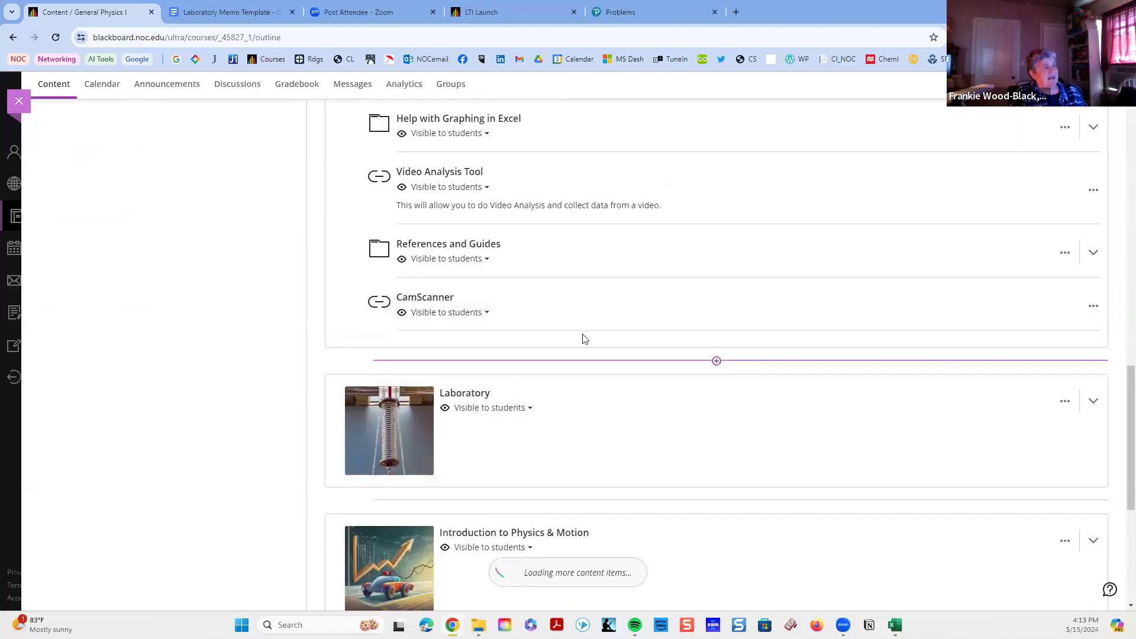
click(435, 175)
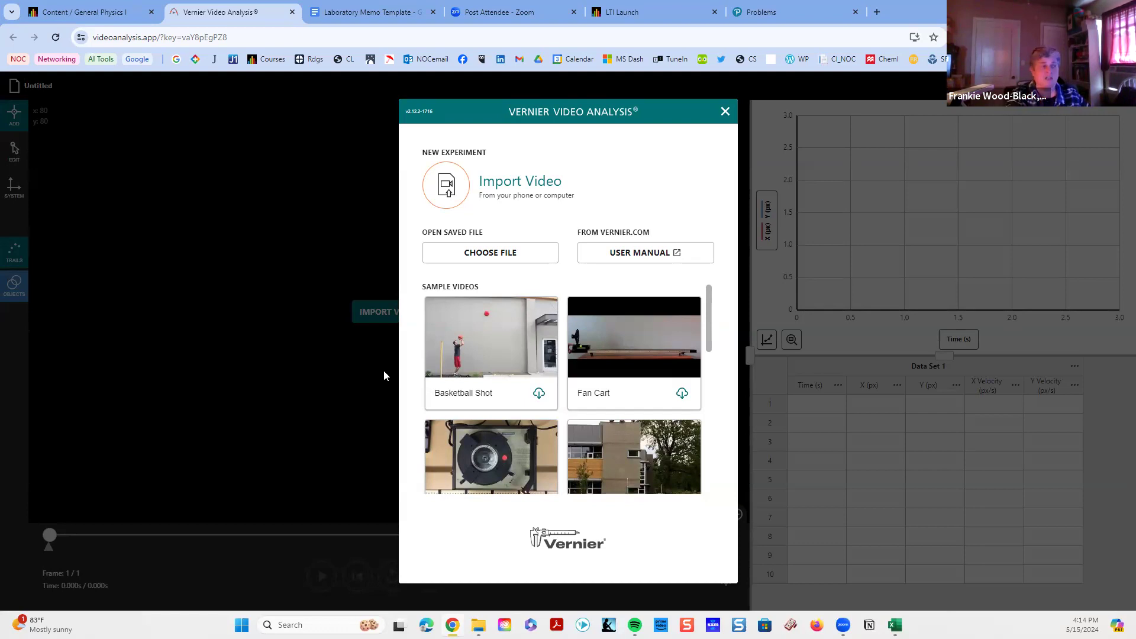
click(472, 355)
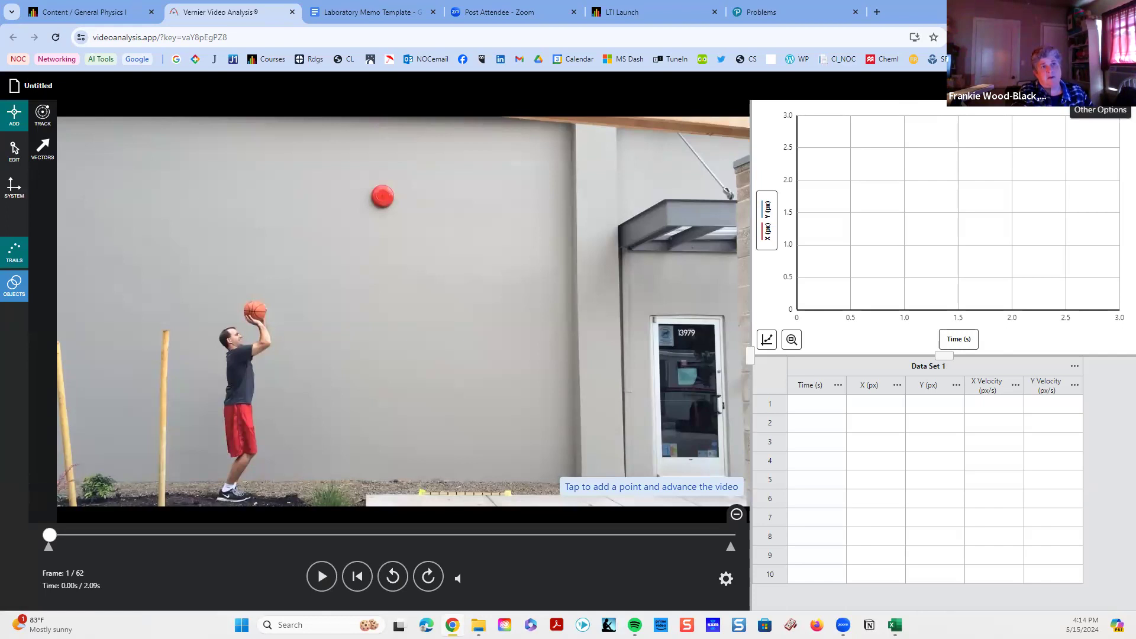
Show the Notes area in the workspace layout and hide it again
click(1121, 85)
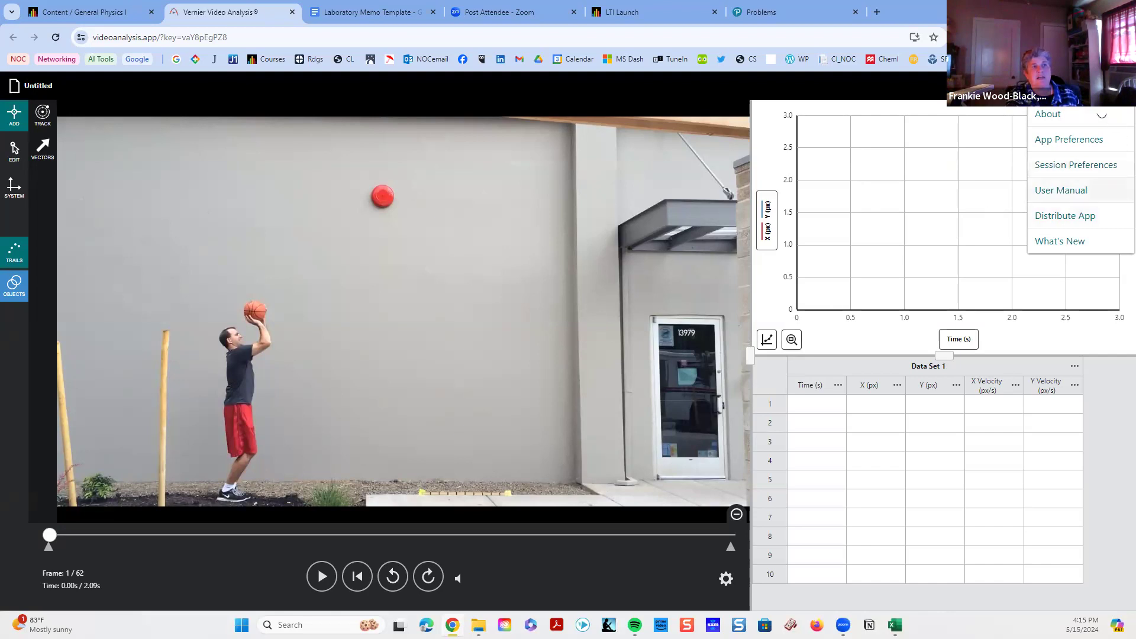
key(Escape)
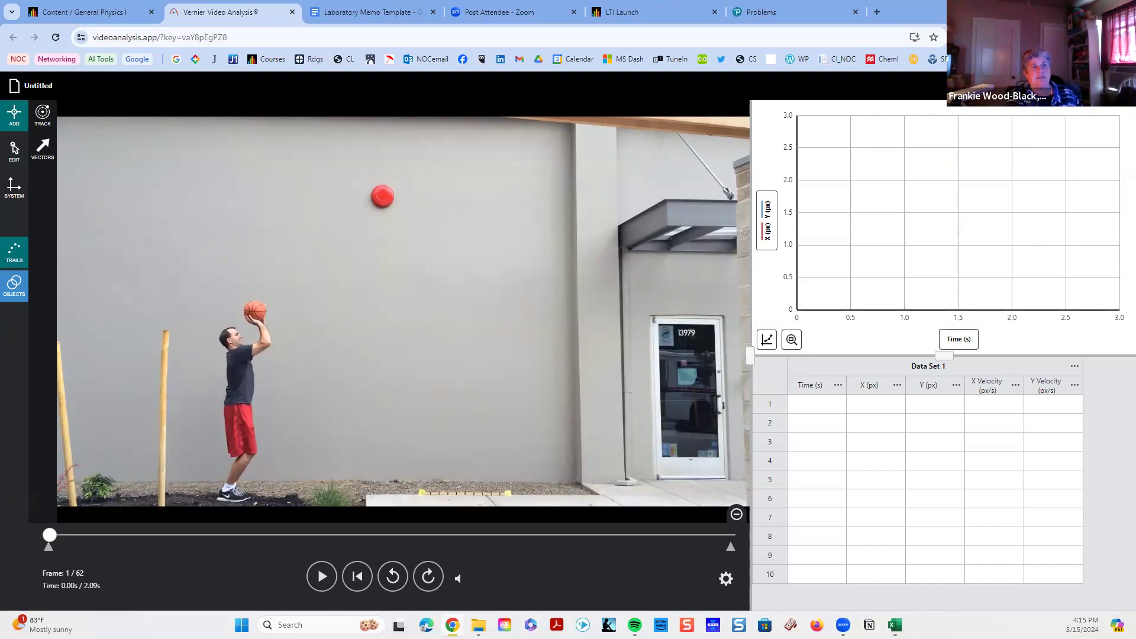
click(1098, 86)
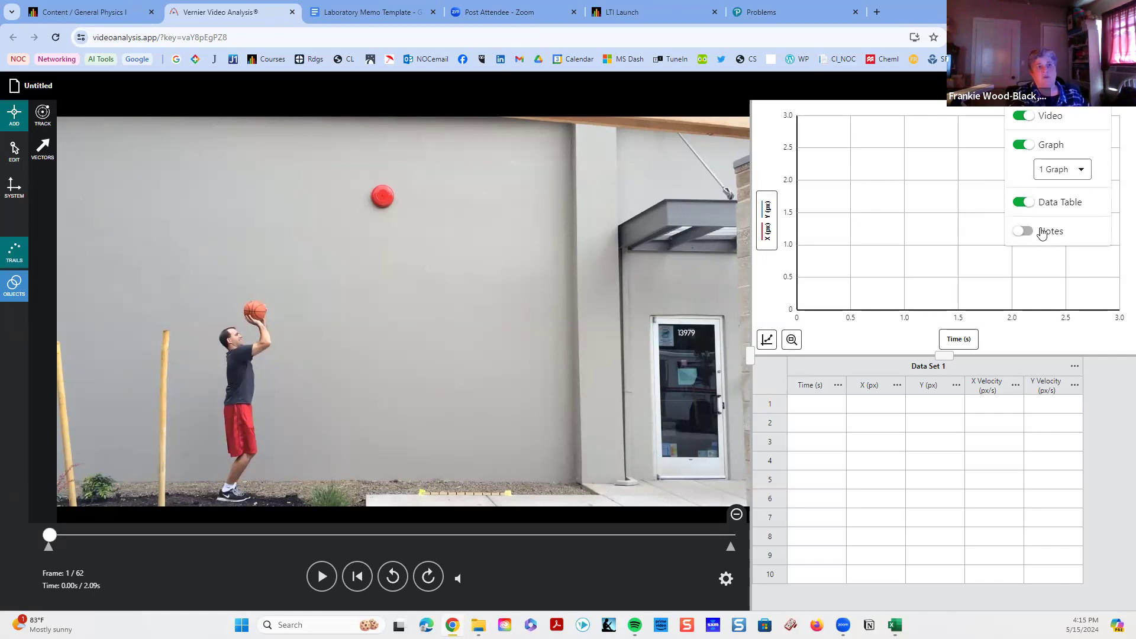
click(1023, 233)
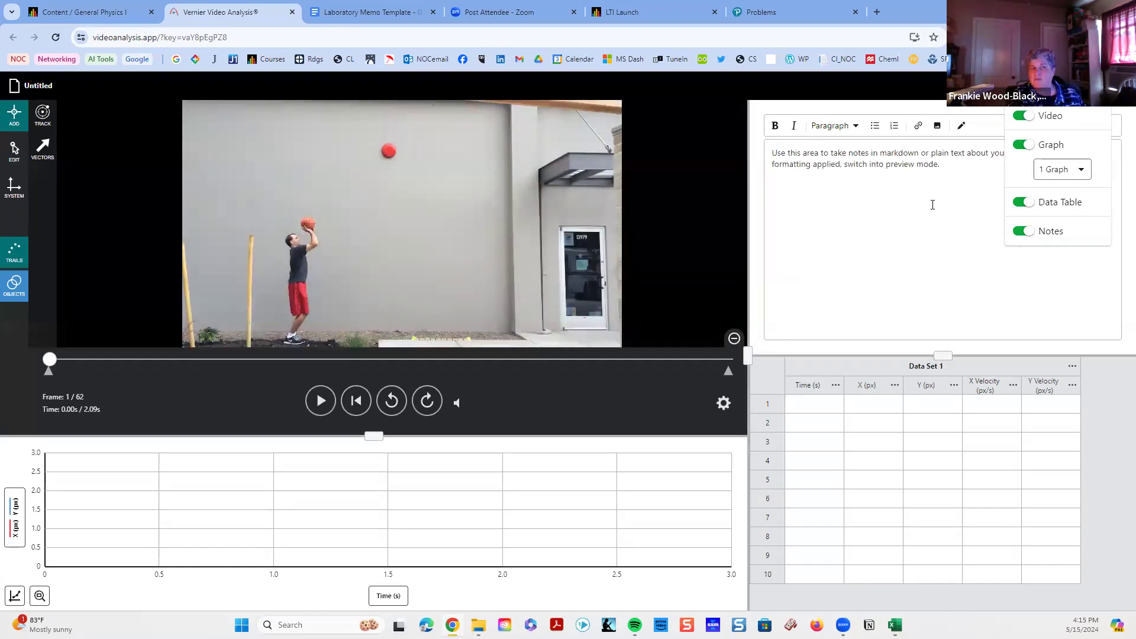
click(1023, 233)
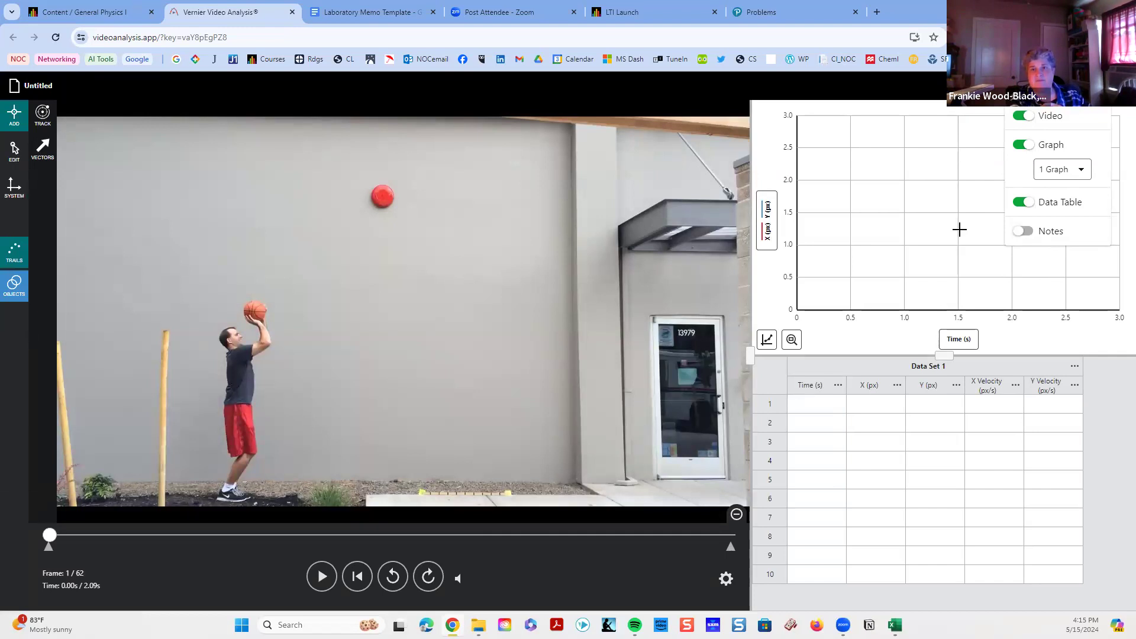
click(936, 93)
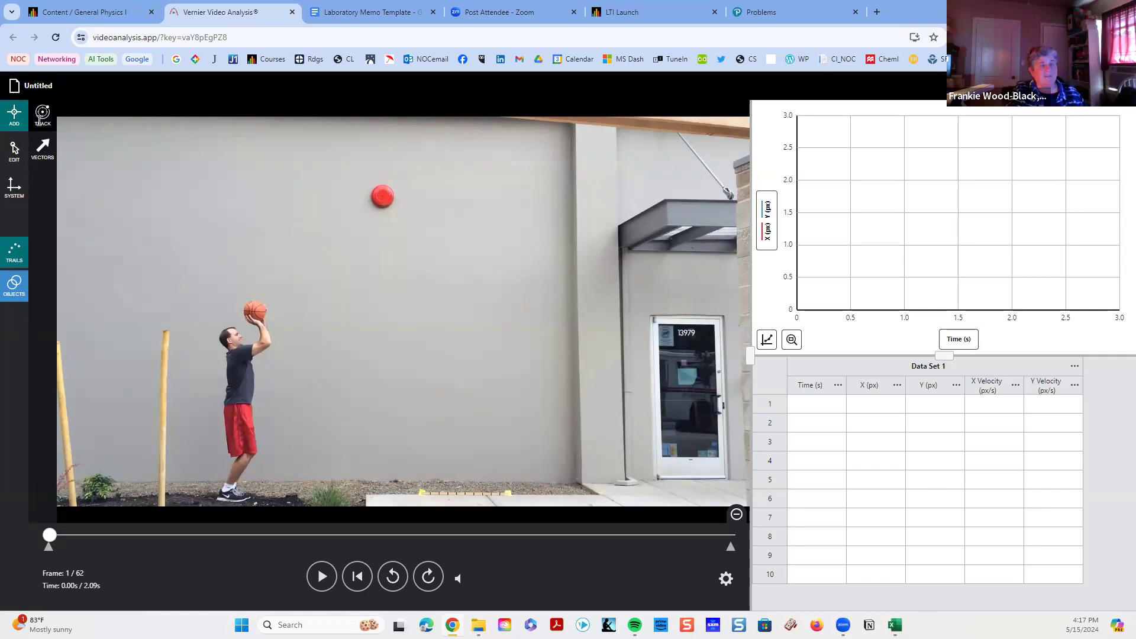
Set the video scale by spanning the door's height with the scale markers and defining that distance as 2.2 m
click(9, 194)
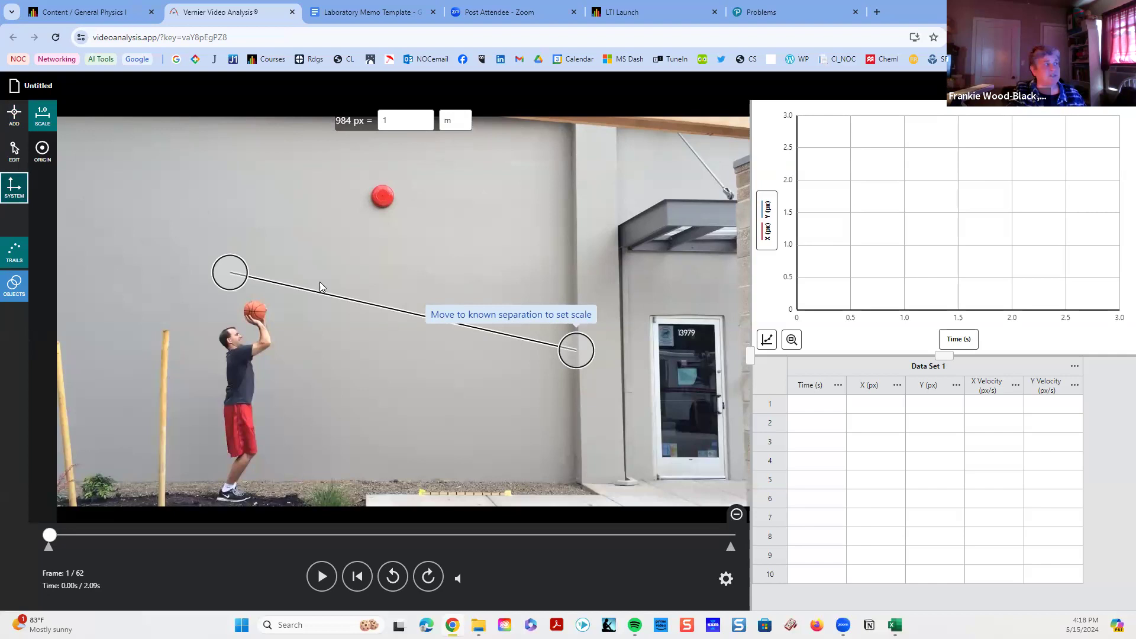
drag(230, 272, 651, 315)
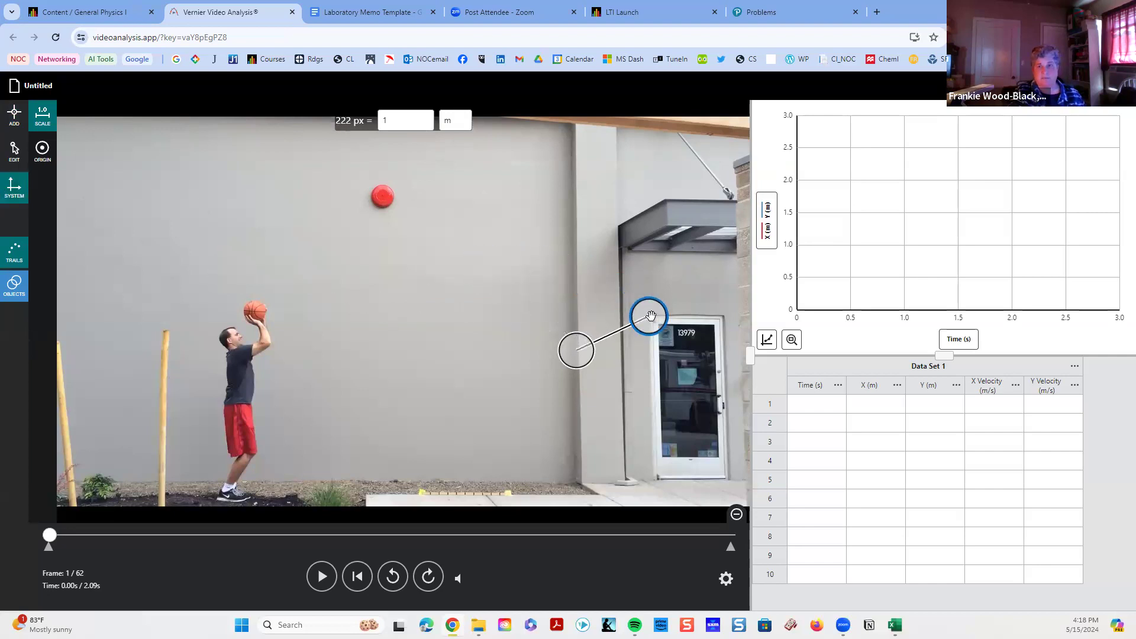
drag(575, 352, 654, 494)
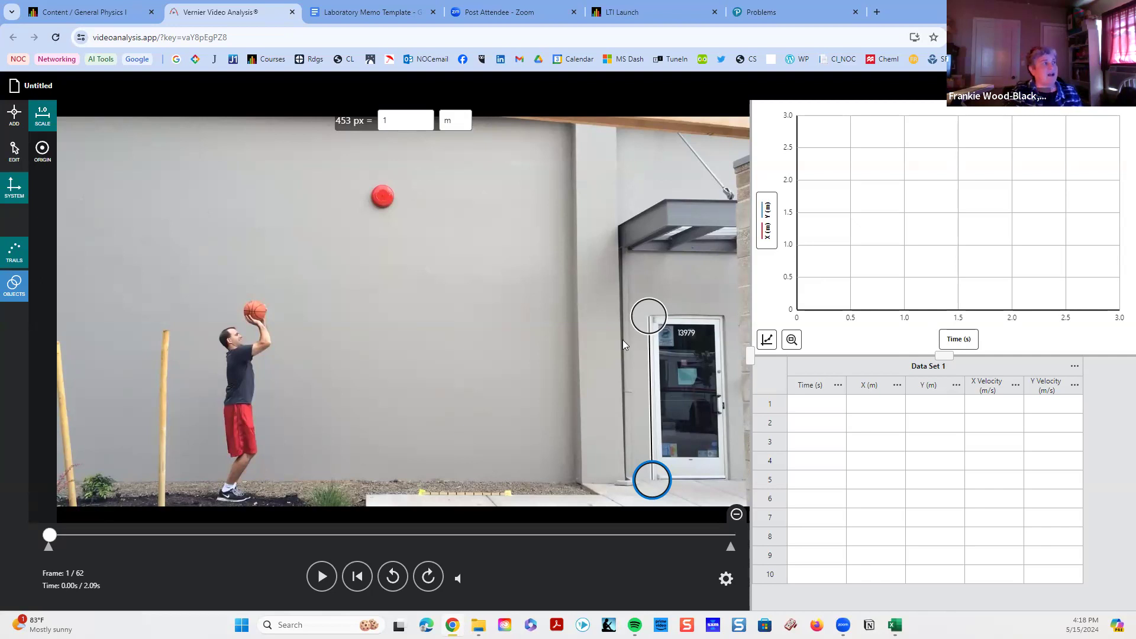
click(386, 121)
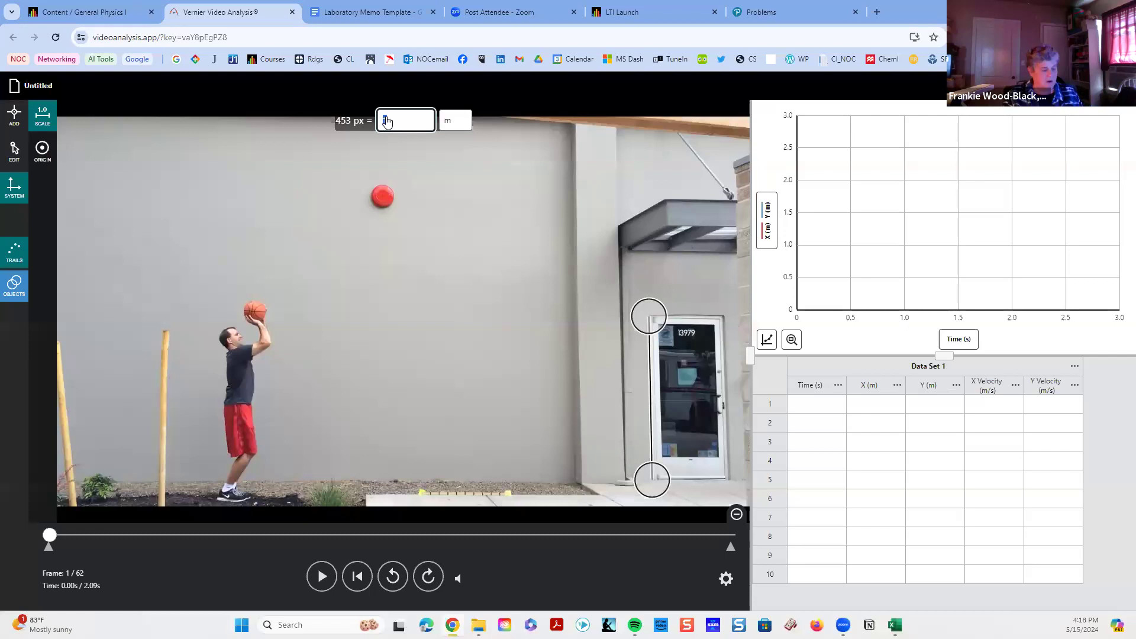
click(387, 120)
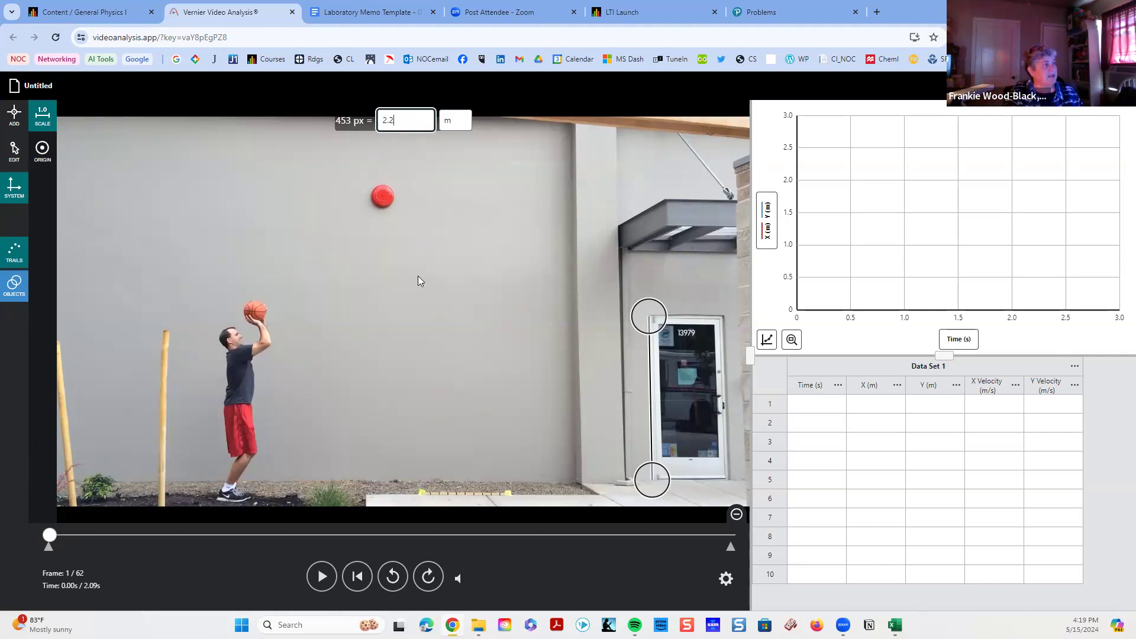
click(11, 188)
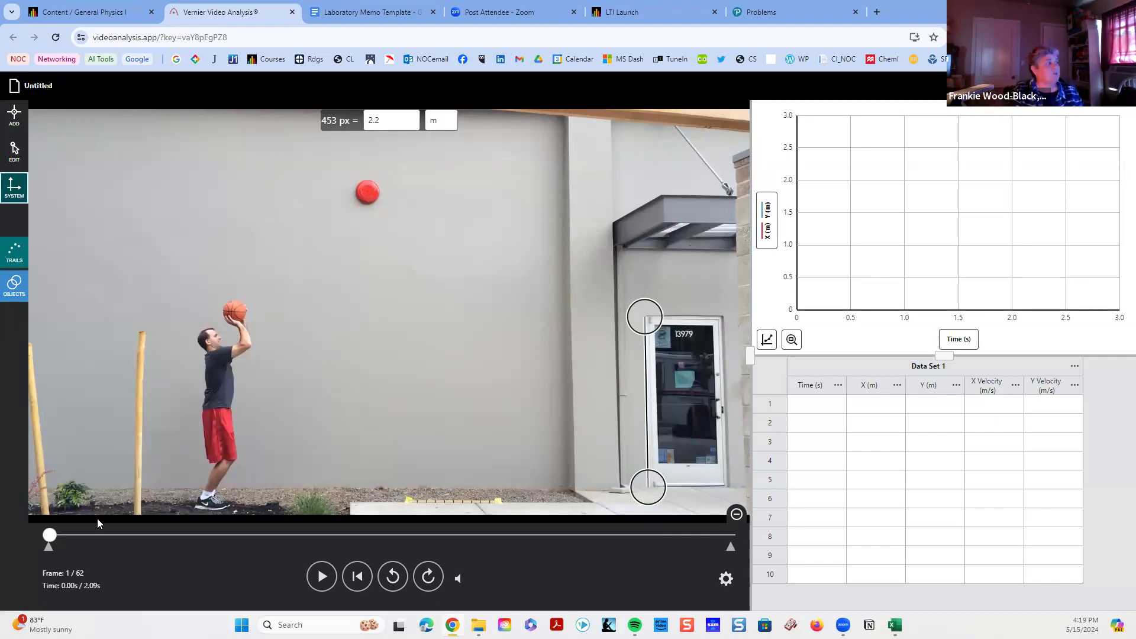
Advance the video to frame 6 and place the Cartesian origin on the center of the basketball
click(50, 536)
drag(51, 539, 106, 548)
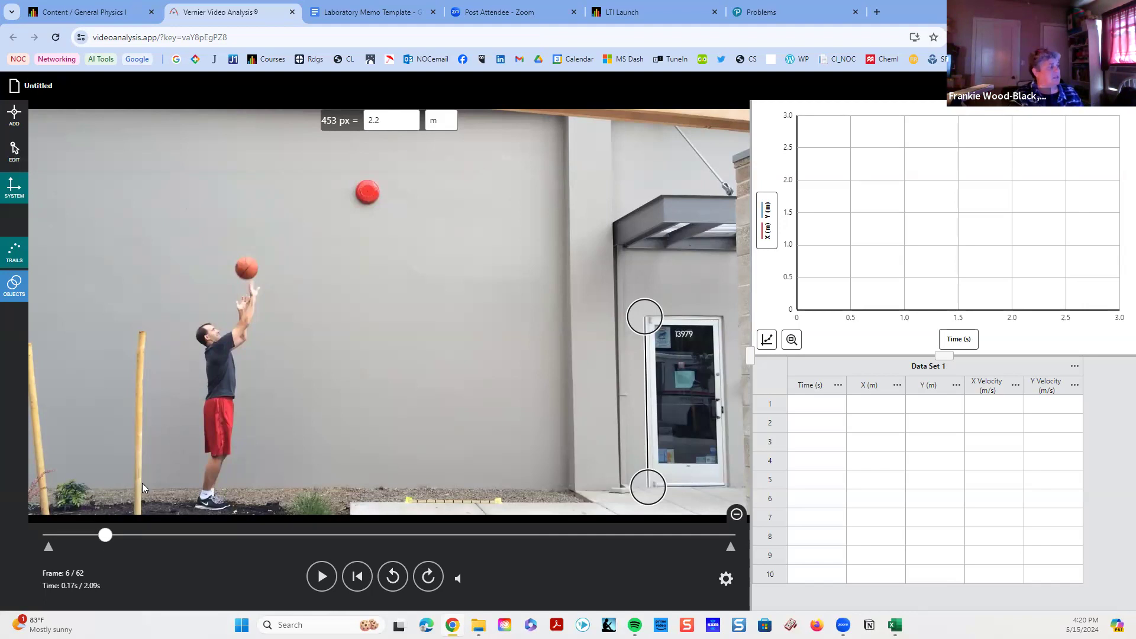
click(16, 191)
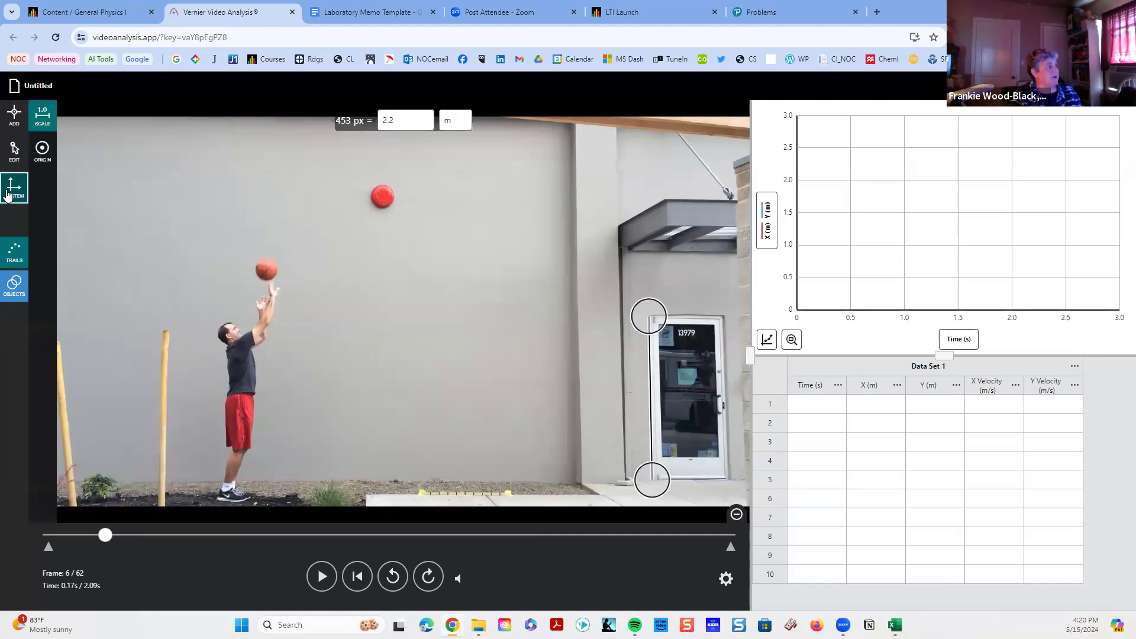
click(46, 154)
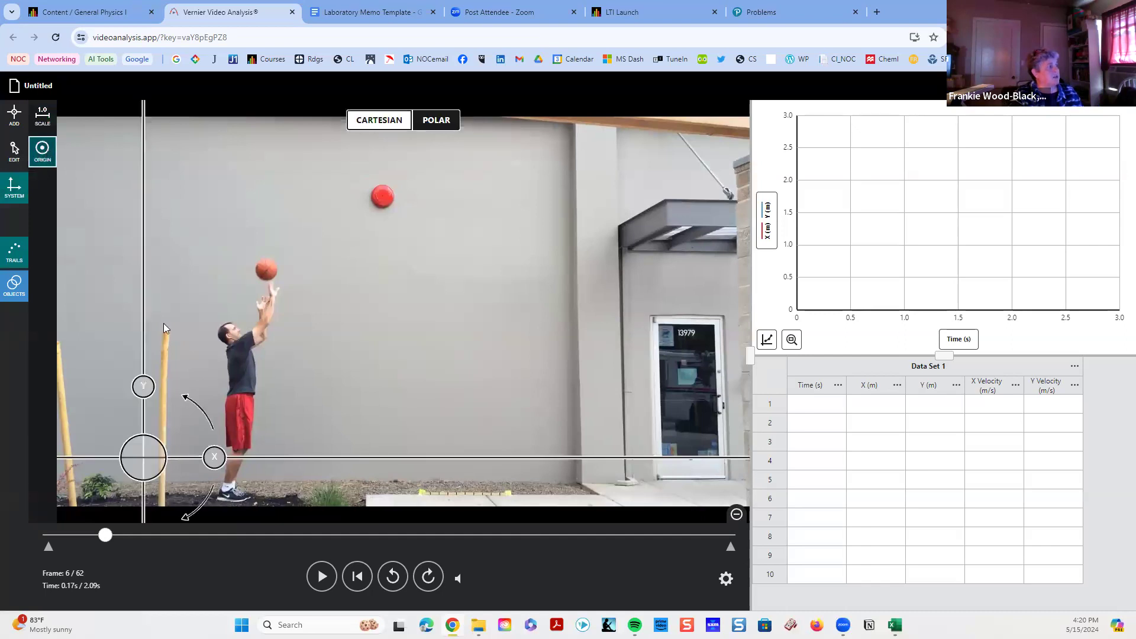
drag(147, 454, 264, 271)
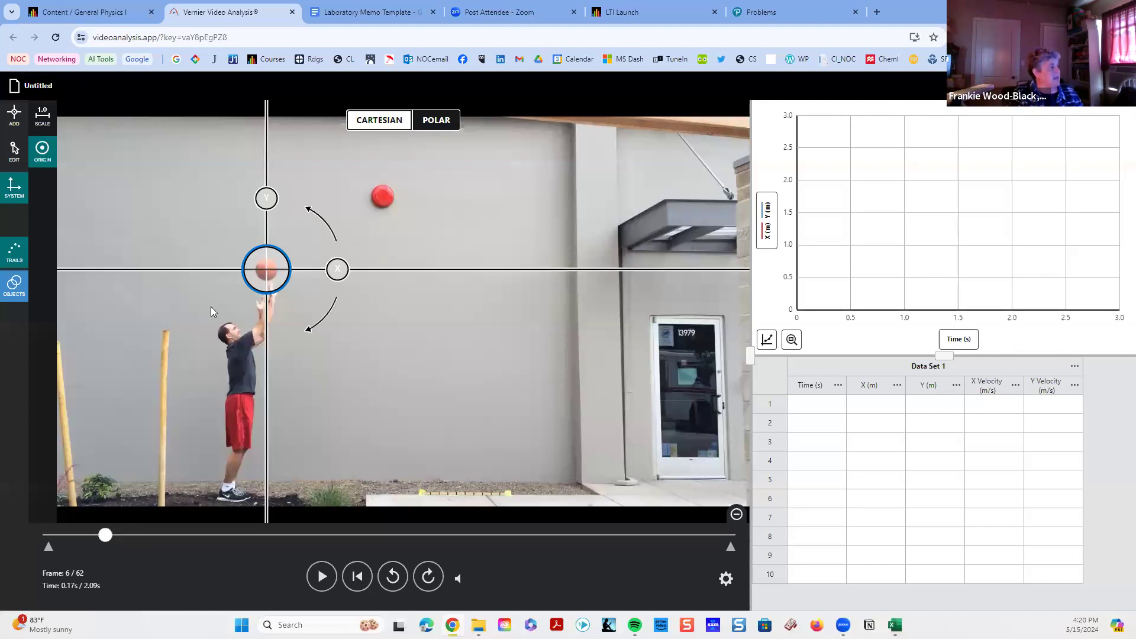
Track the basketball by marking its center in every frame from frame 6 through frame 35
click(13, 115)
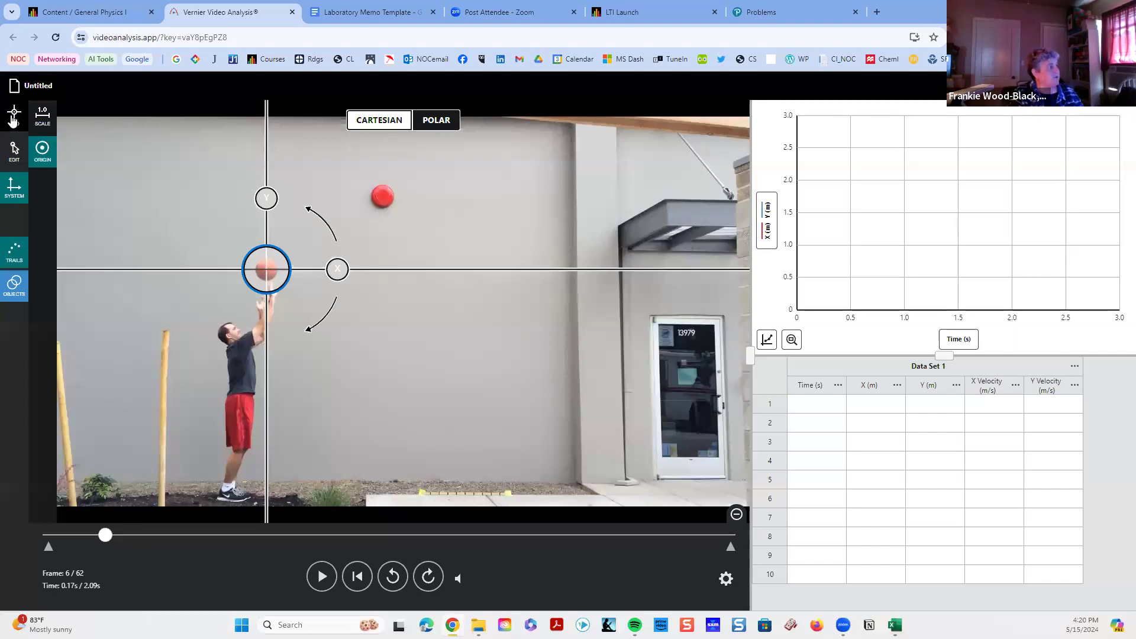
click(267, 273)
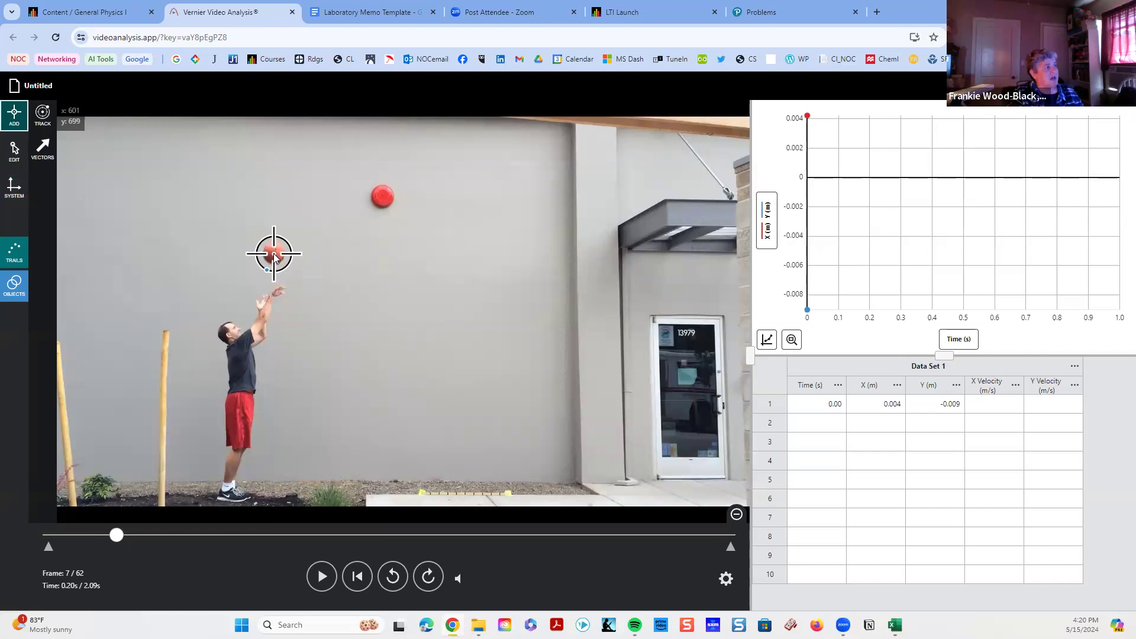
click(273, 254)
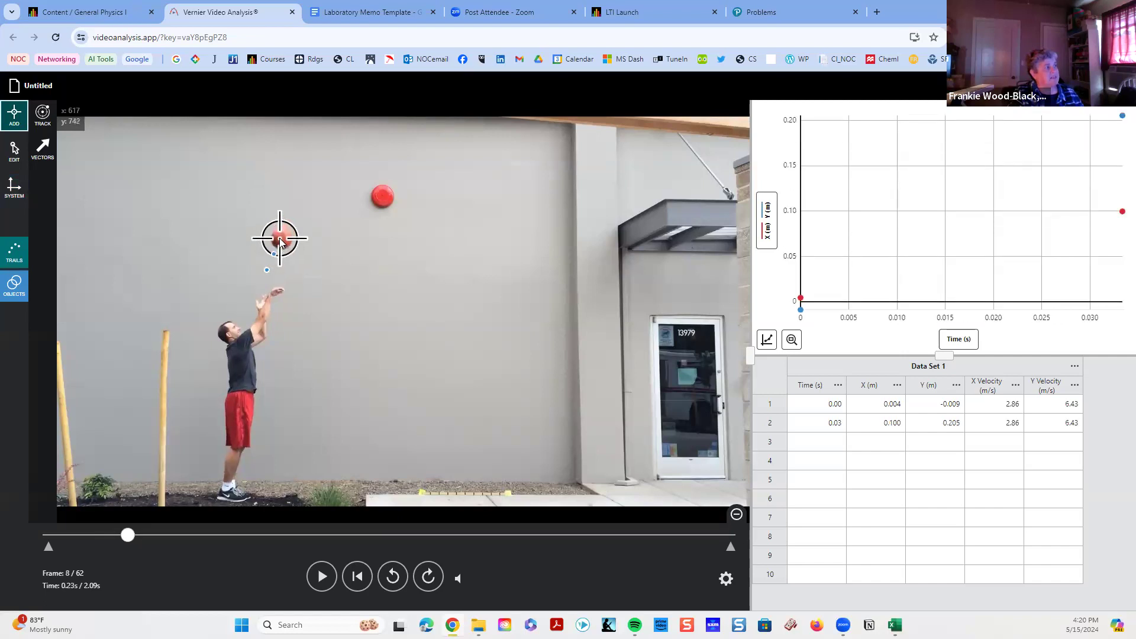
click(282, 238)
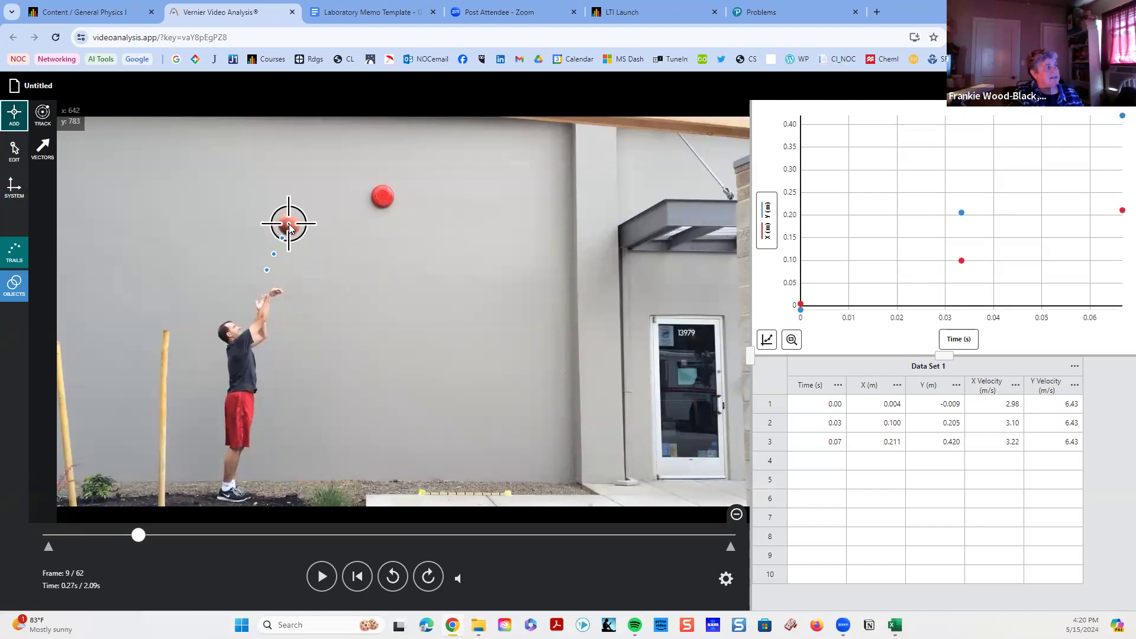
click(289, 223)
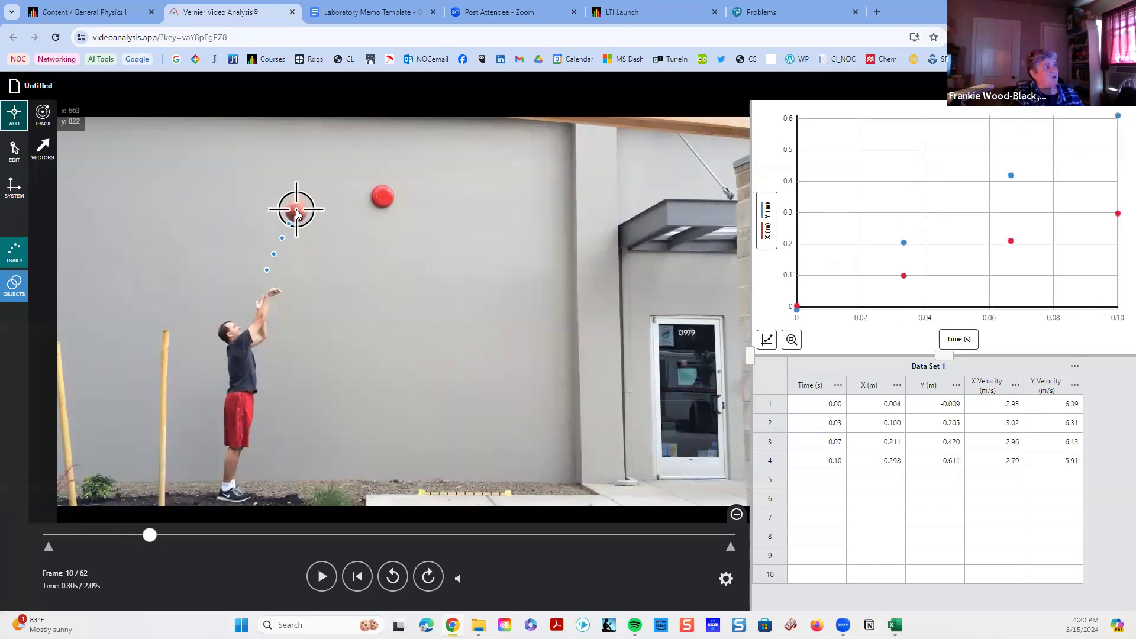
click(295, 211)
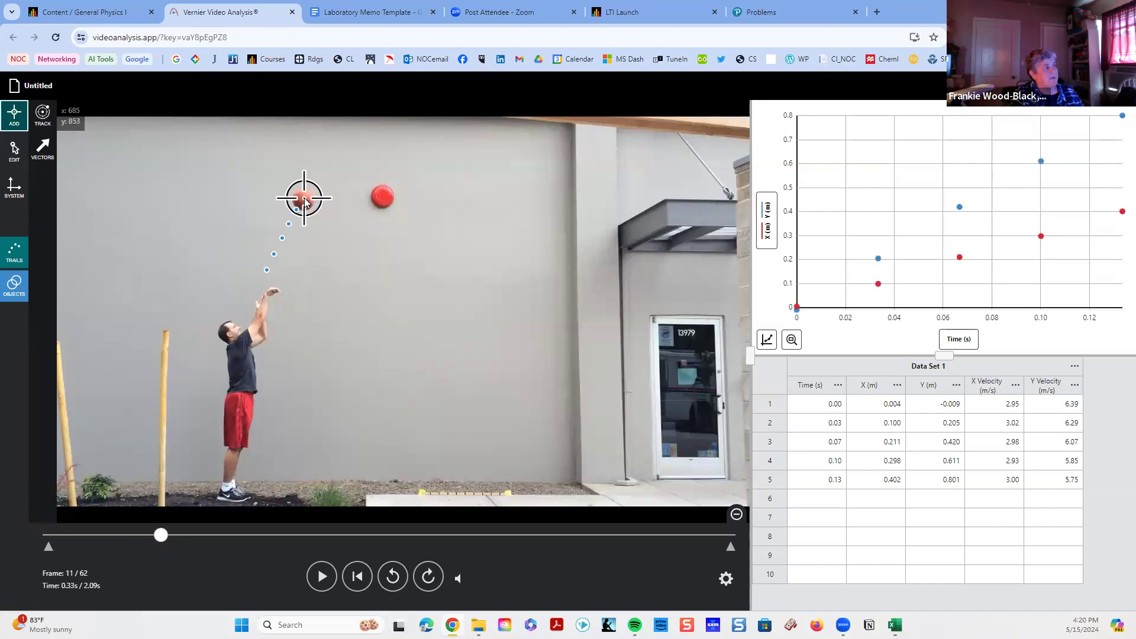
click(303, 197)
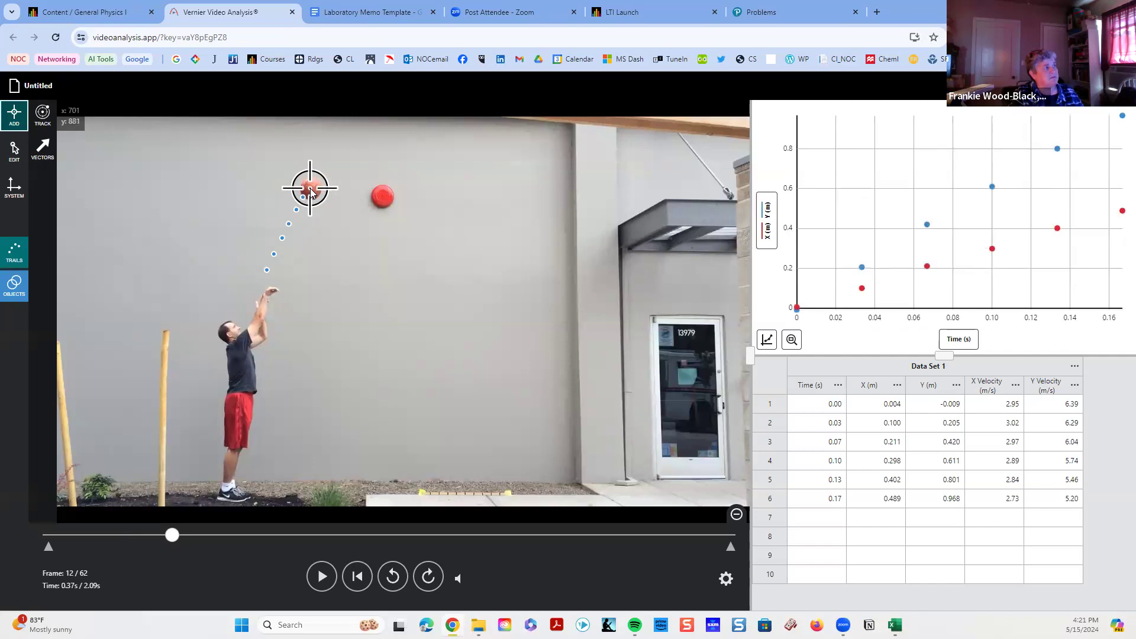
click(310, 189)
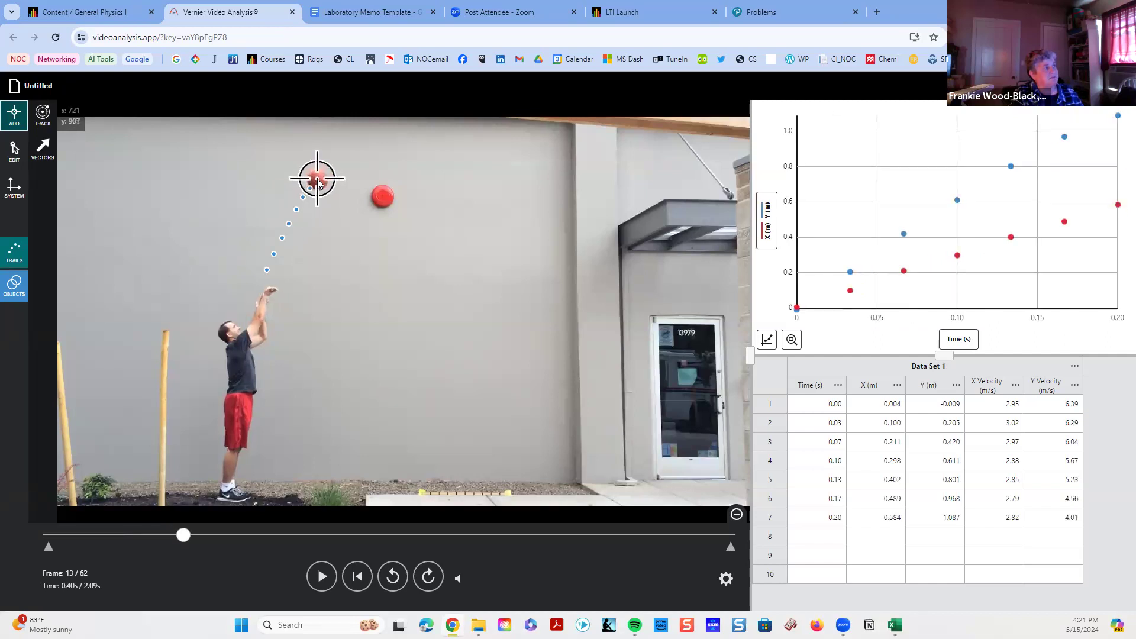
click(317, 179)
click(325, 172)
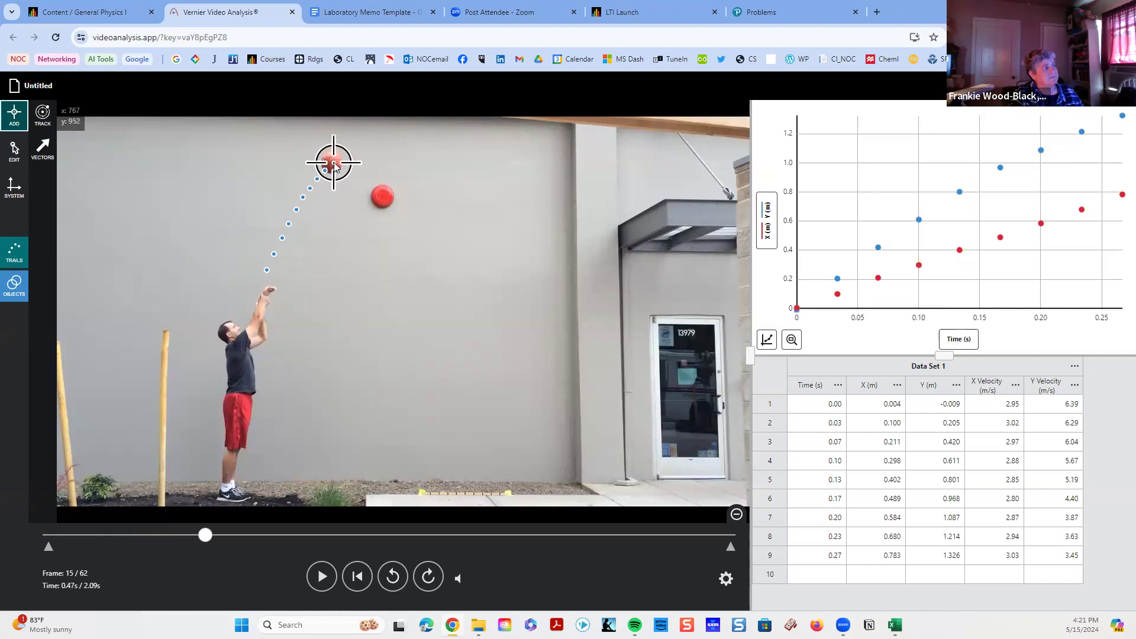
click(330, 165)
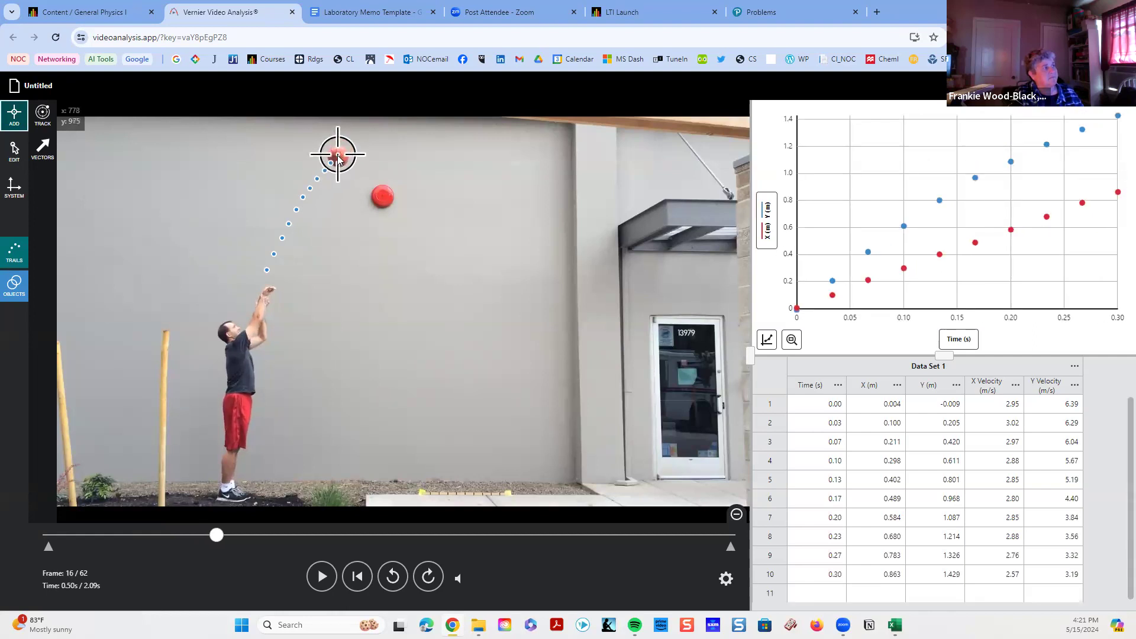
click(338, 157)
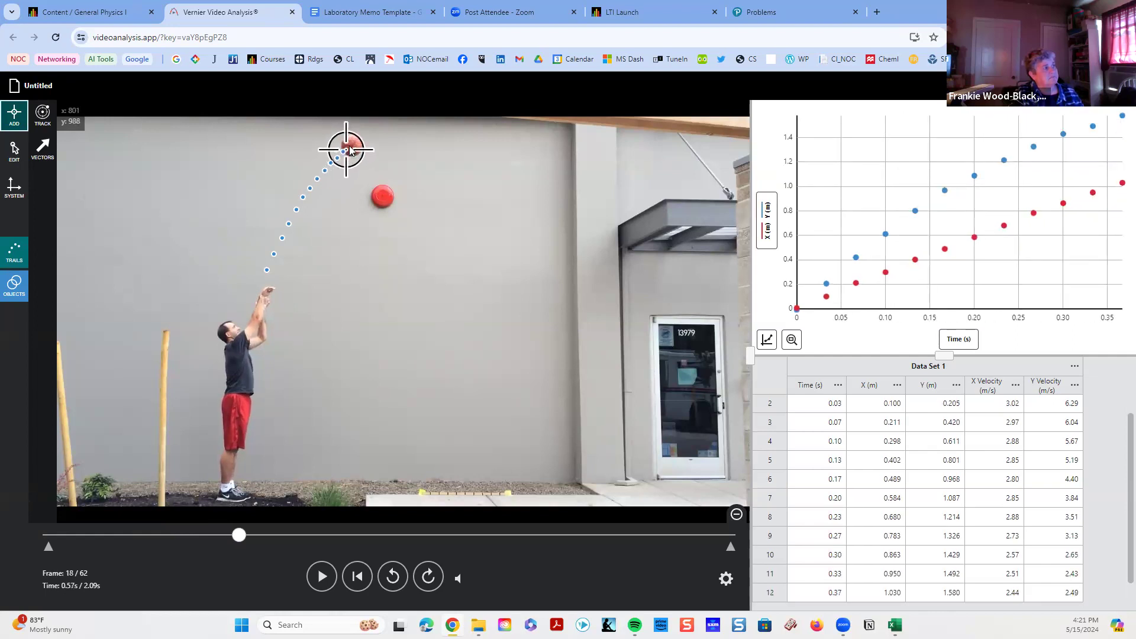
click(351, 147)
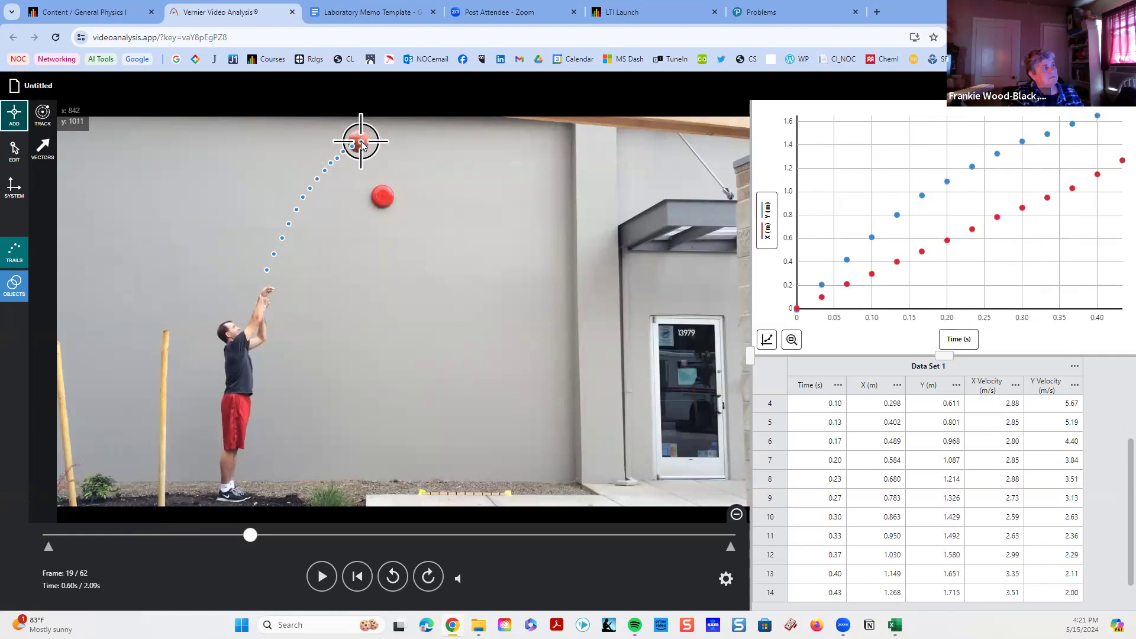
click(361, 141)
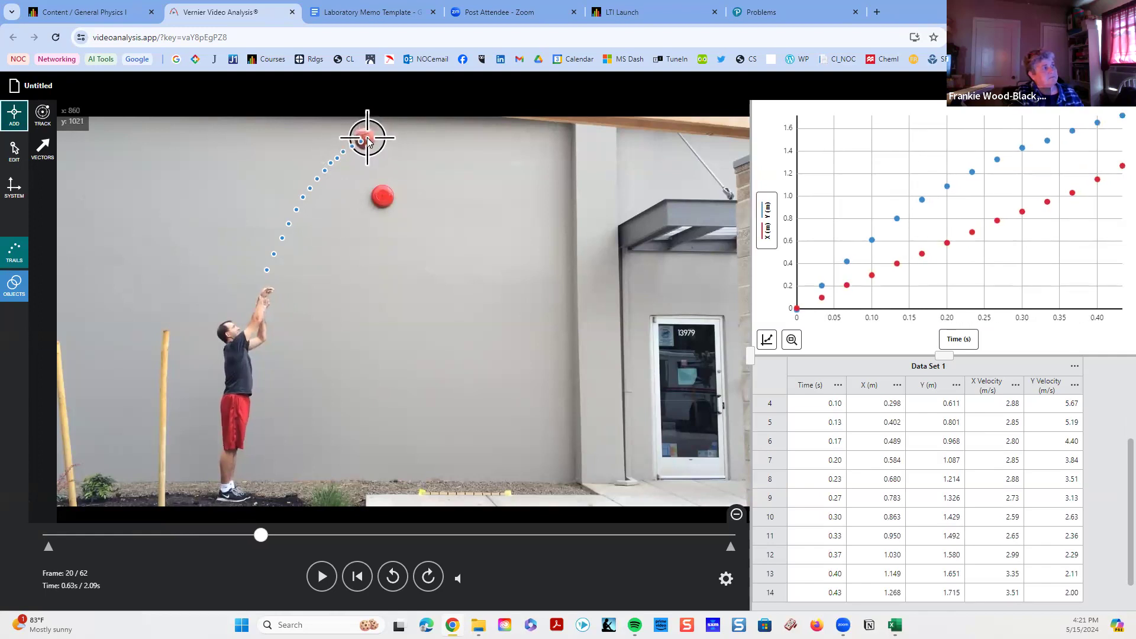
click(368, 138)
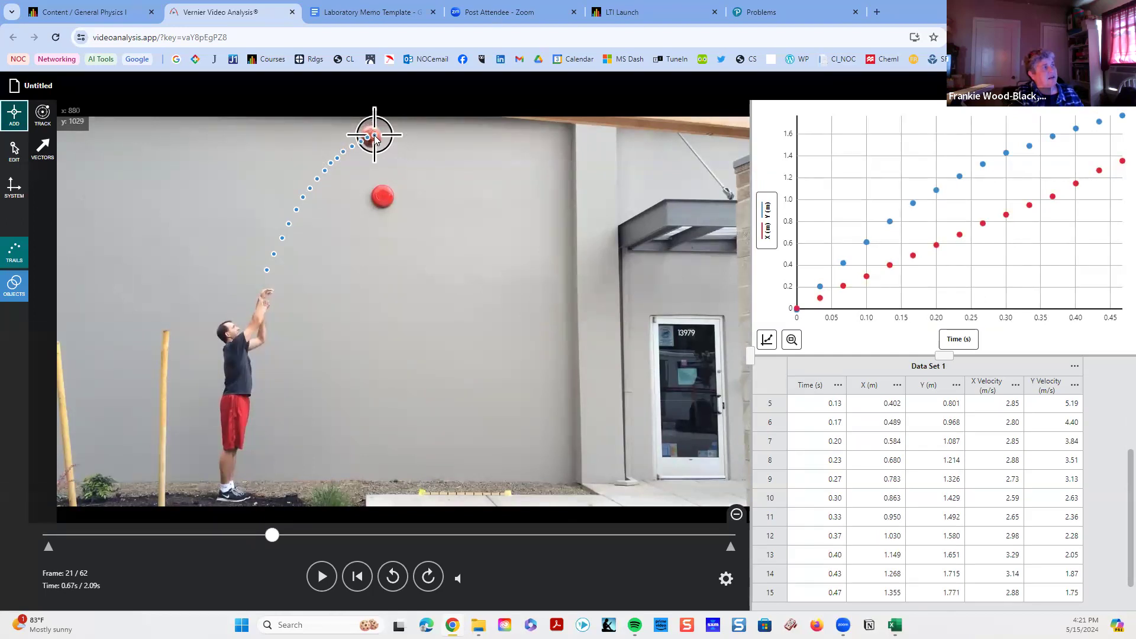
click(374, 136)
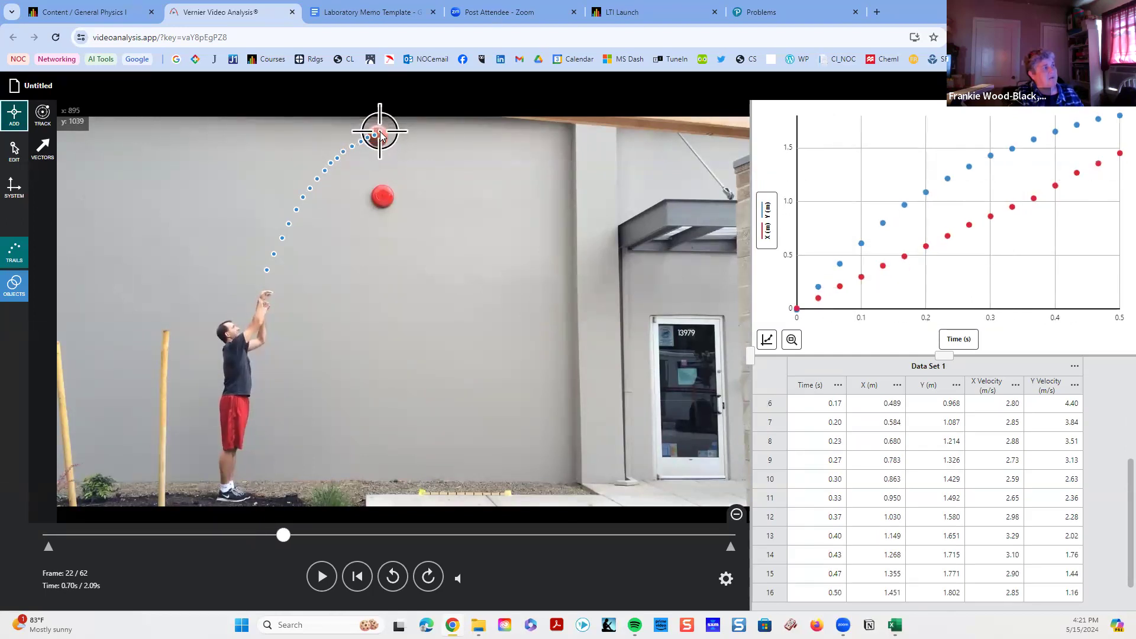
click(381, 135)
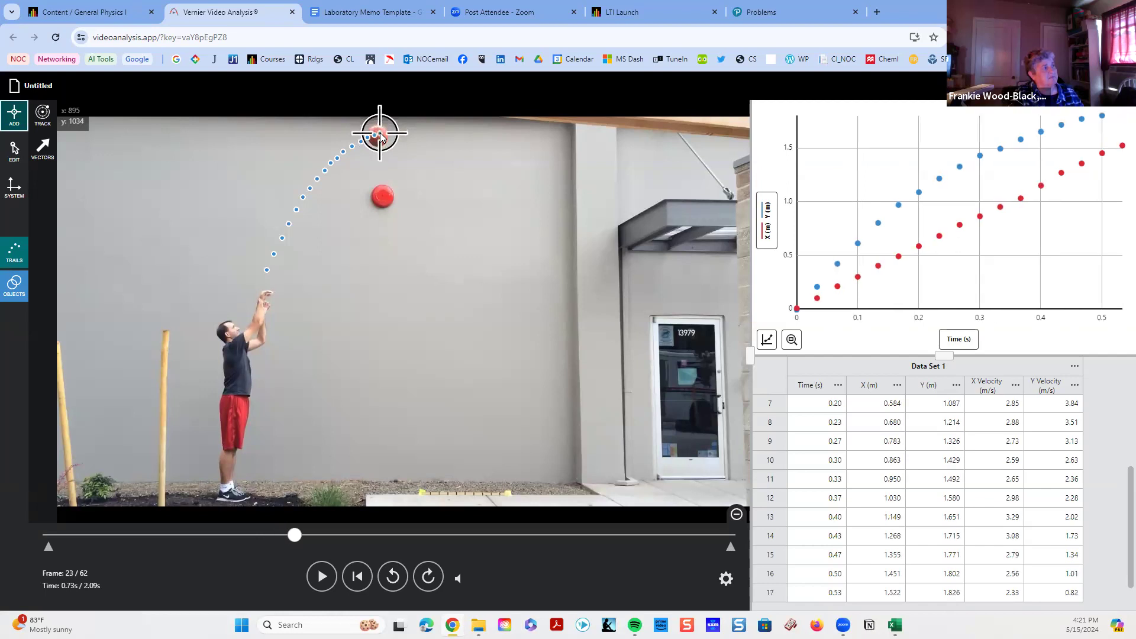
click(385, 136)
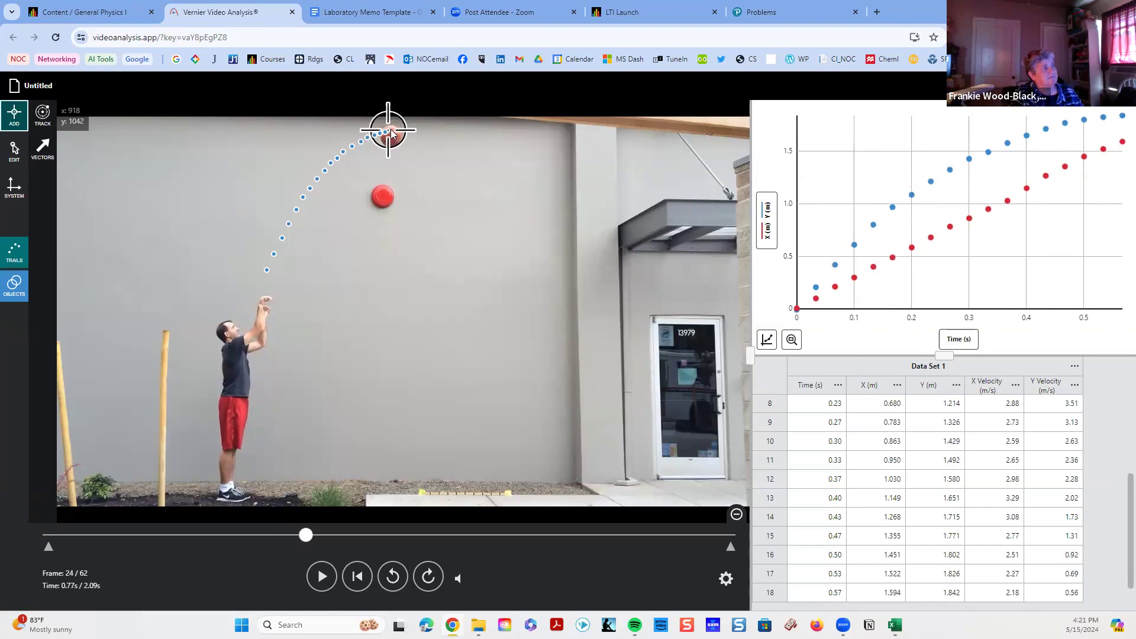
click(393, 136)
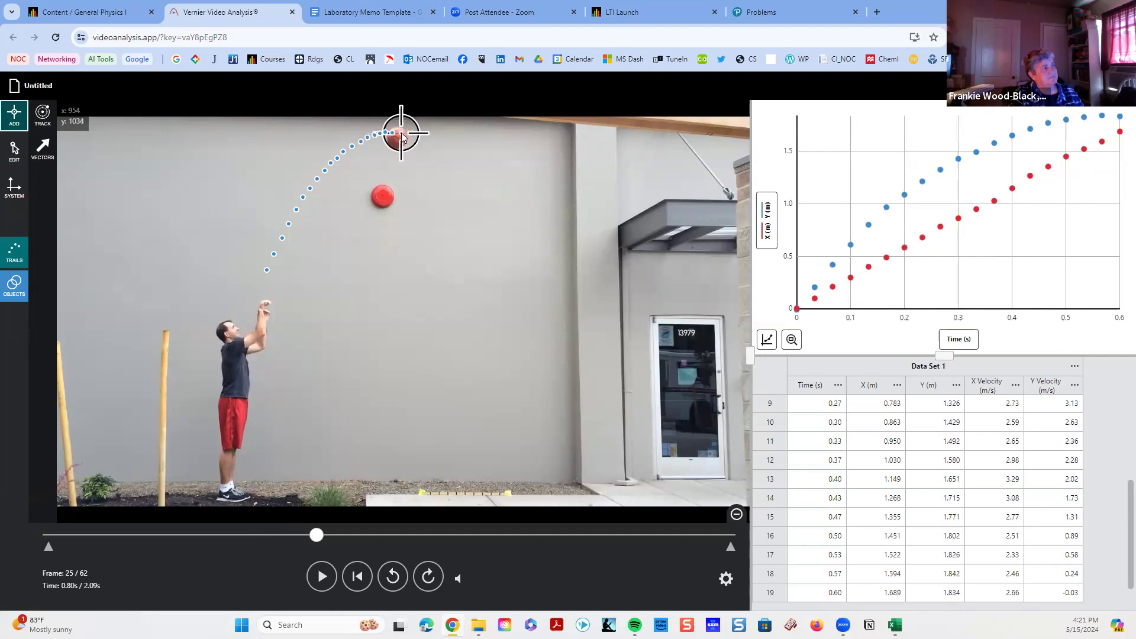
click(400, 138)
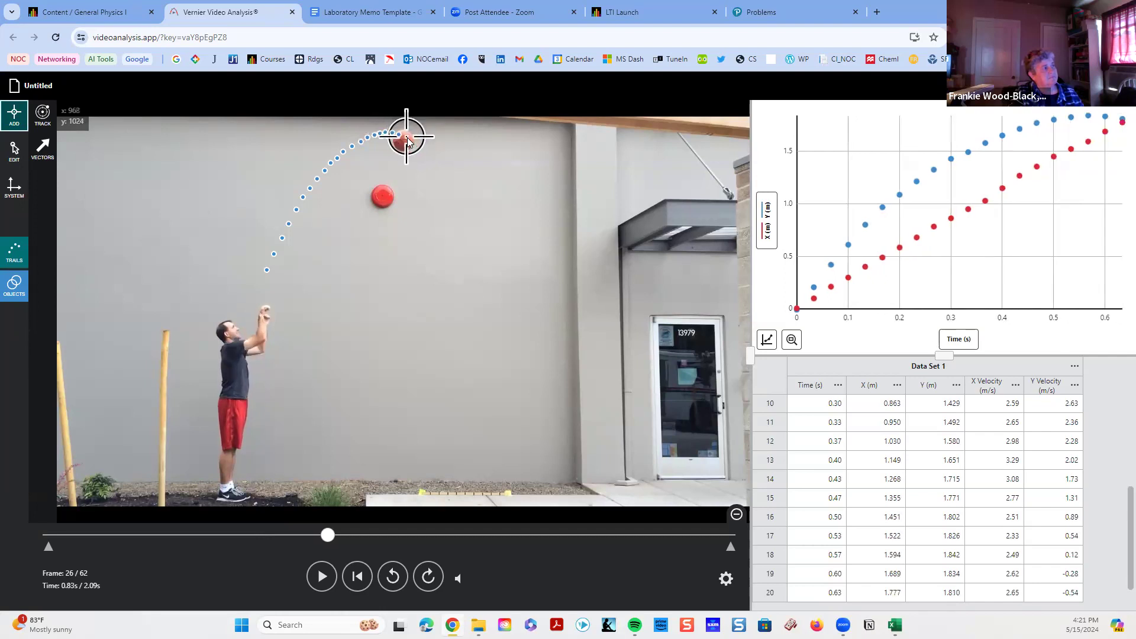
click(406, 142)
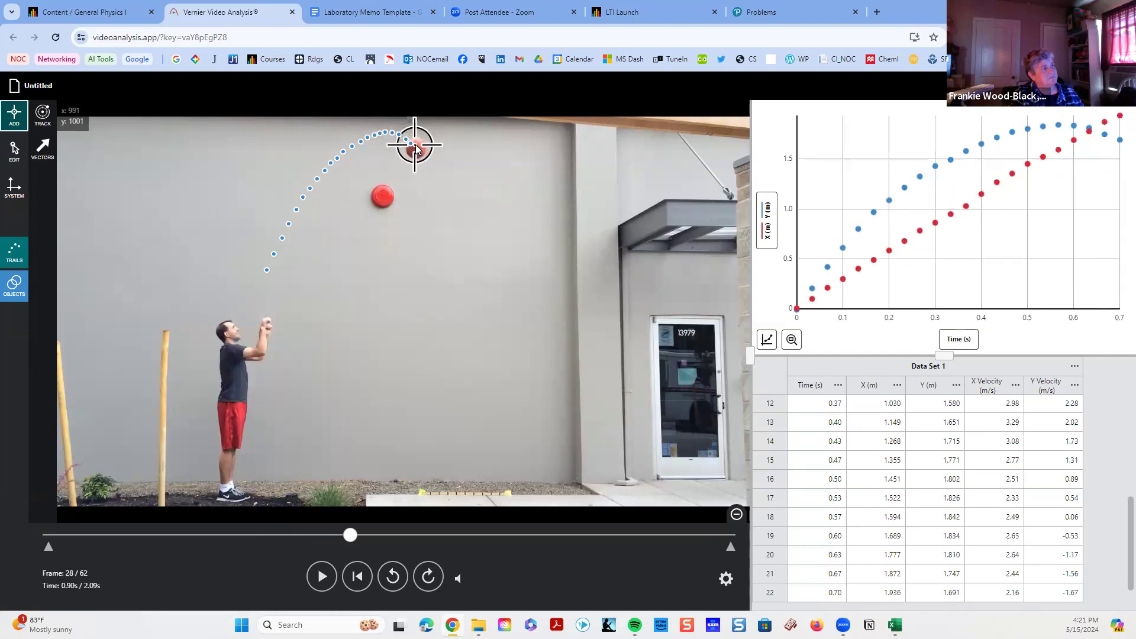
click(417, 151)
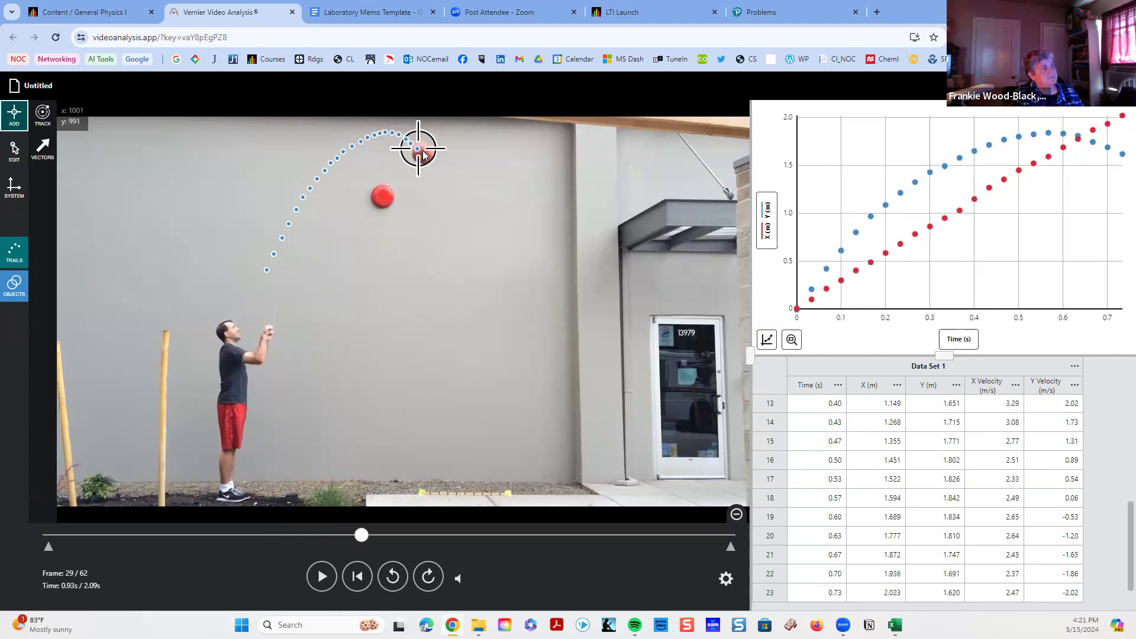
click(425, 155)
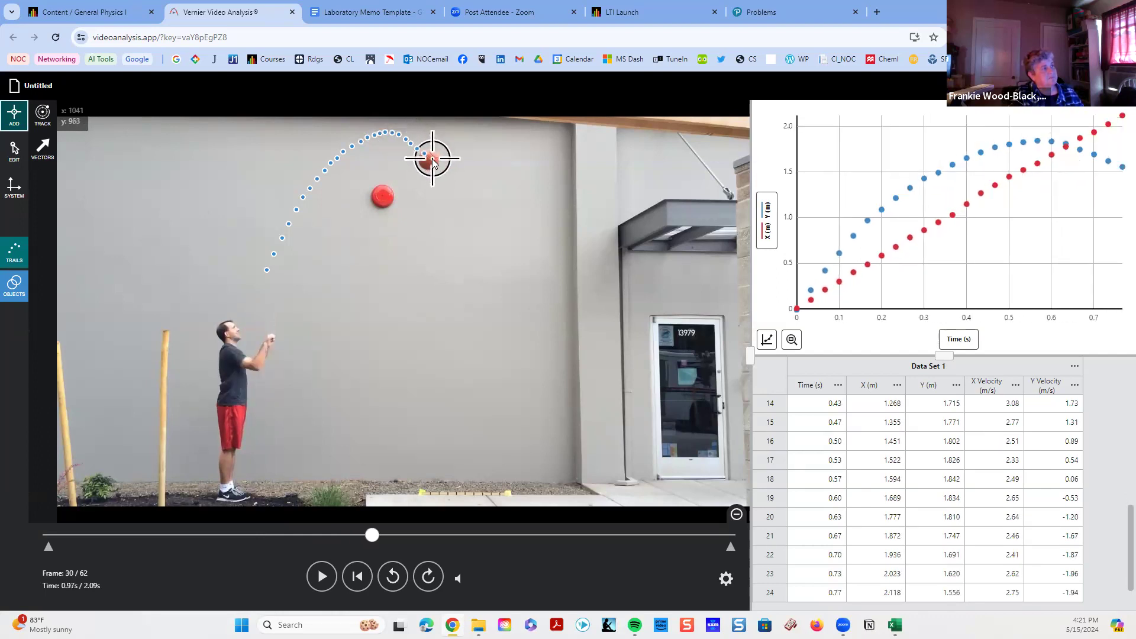
click(432, 161)
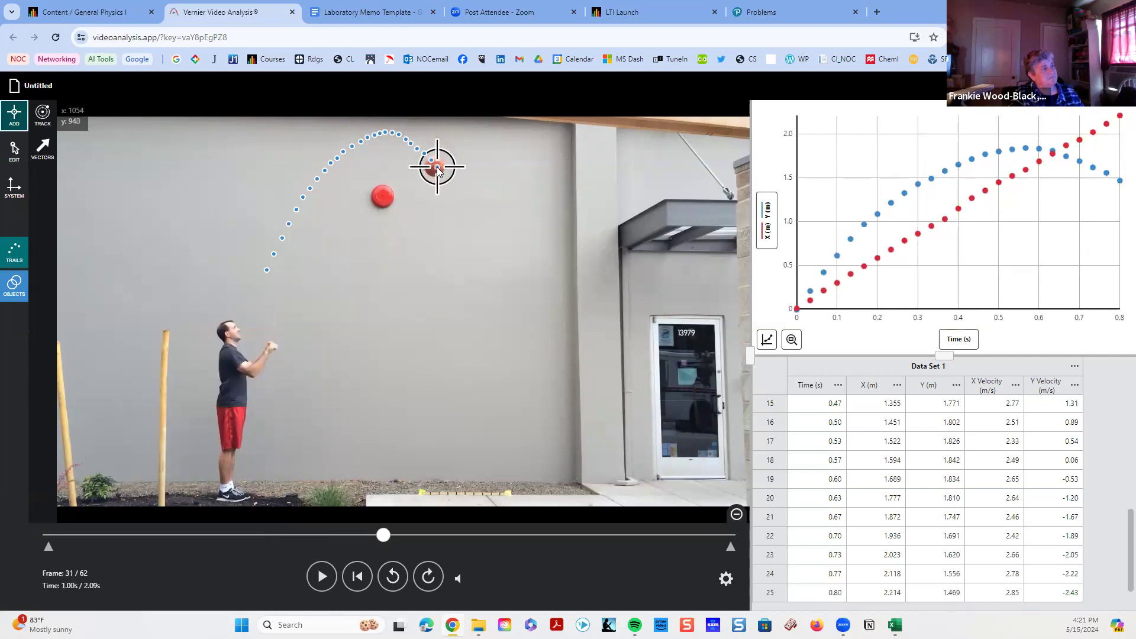
click(438, 171)
click(445, 176)
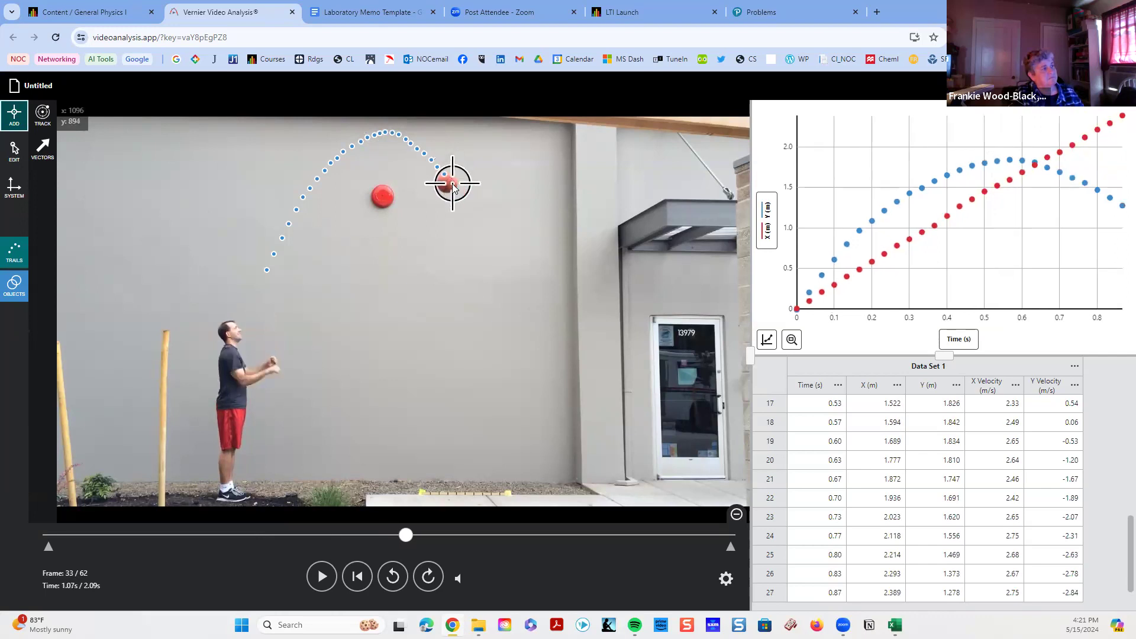
click(450, 181)
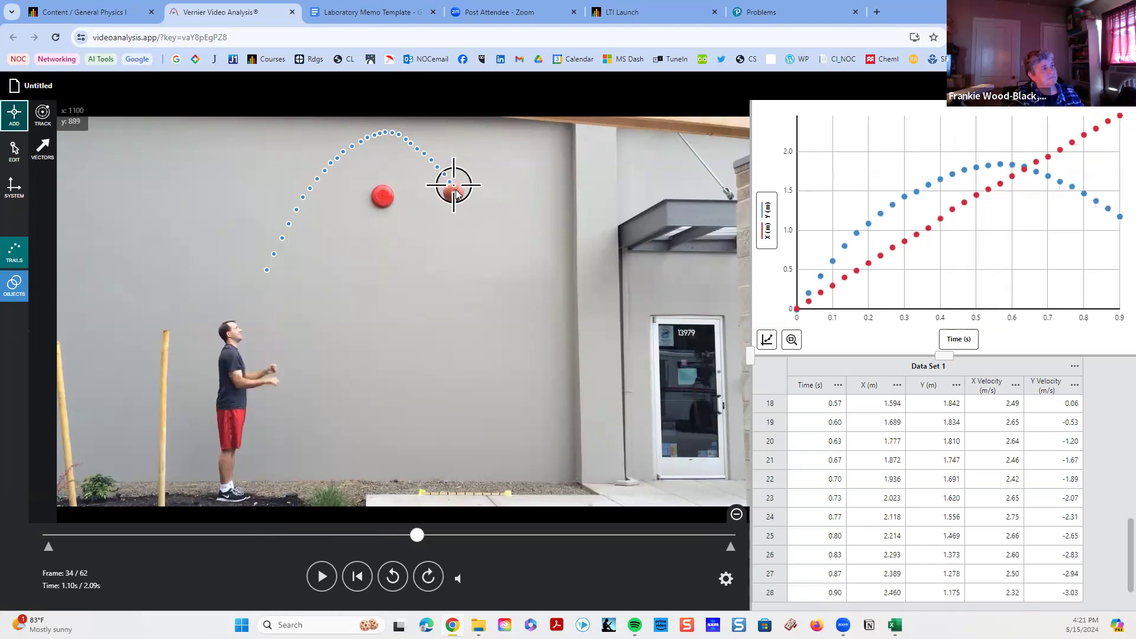
click(456, 190)
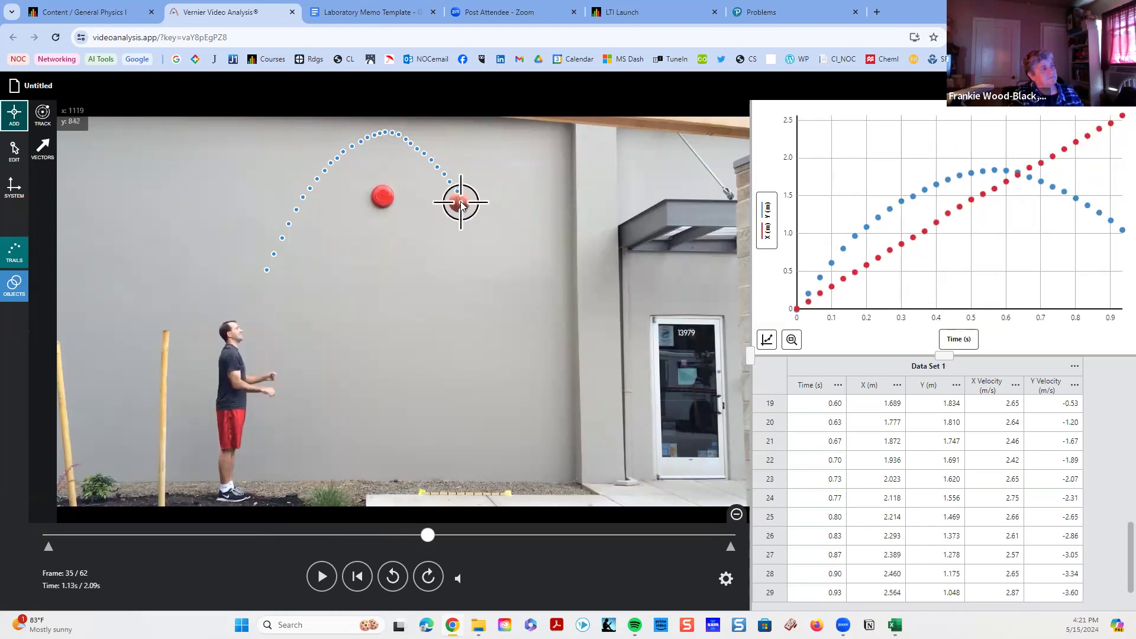
click(461, 200)
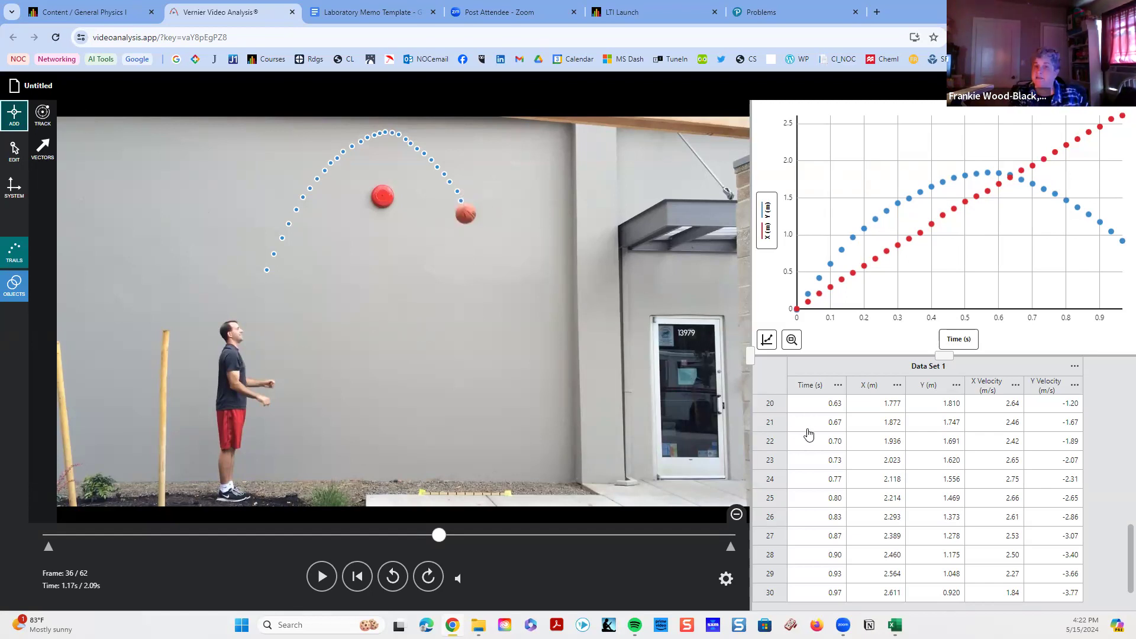
click(1075, 368)
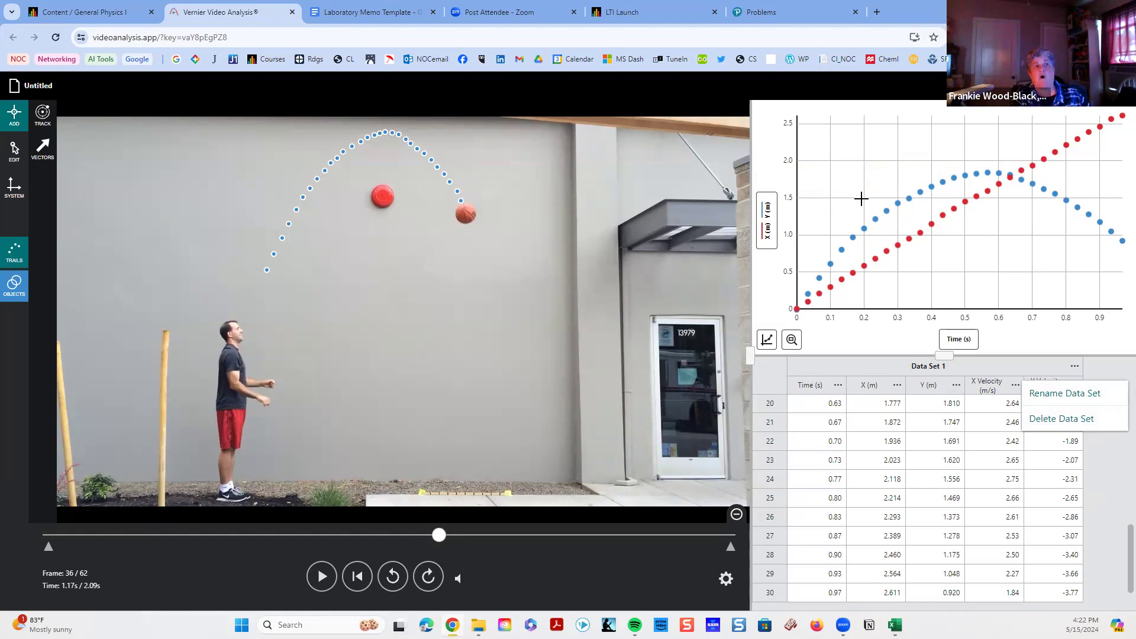
click(1119, 371)
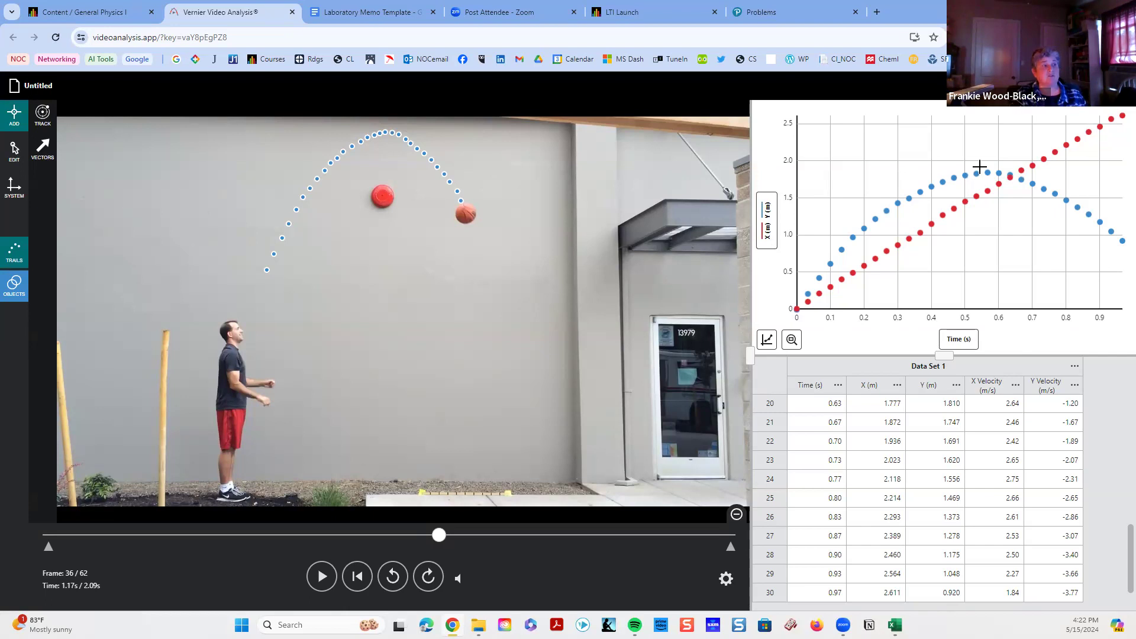
Apply a Linear curve fit to the X and Y position-time data and remove it again
click(764, 341)
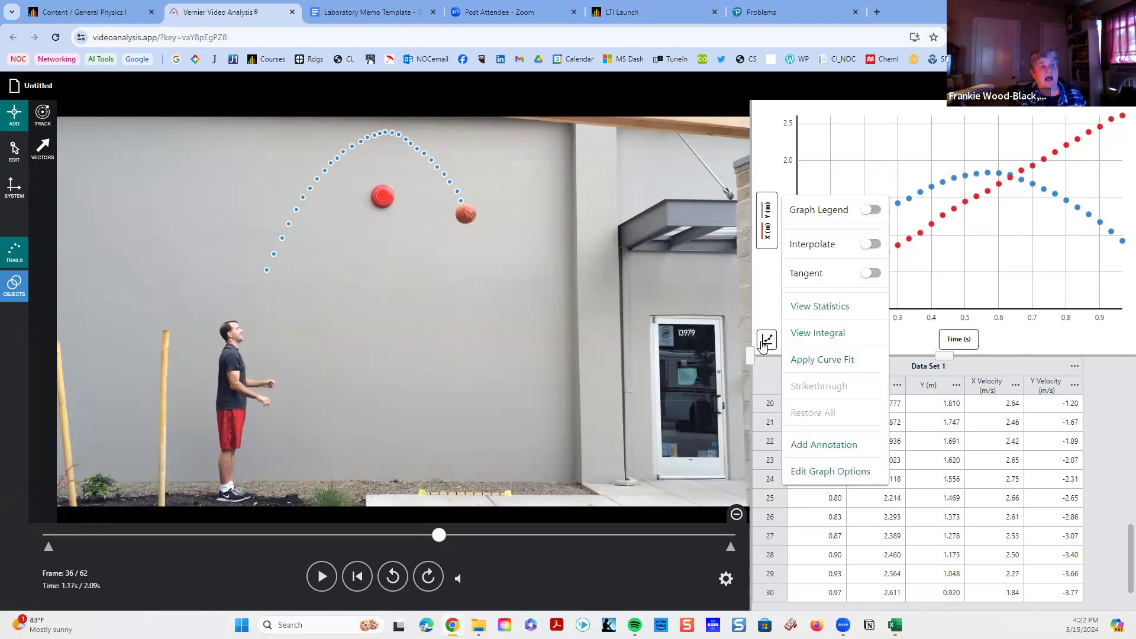
click(819, 362)
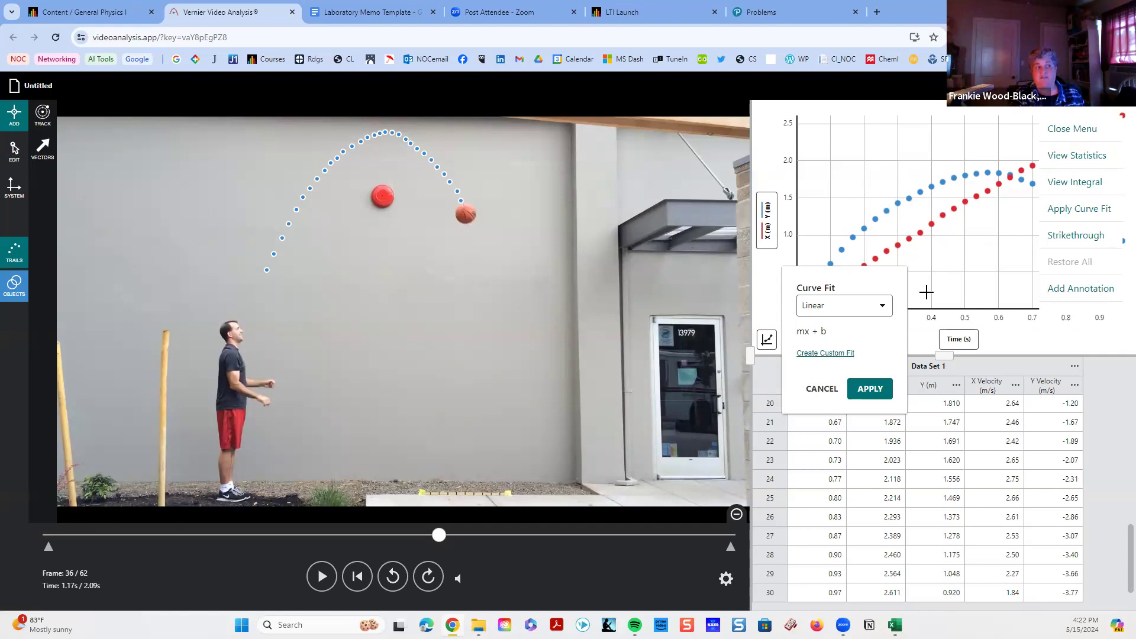
click(879, 392)
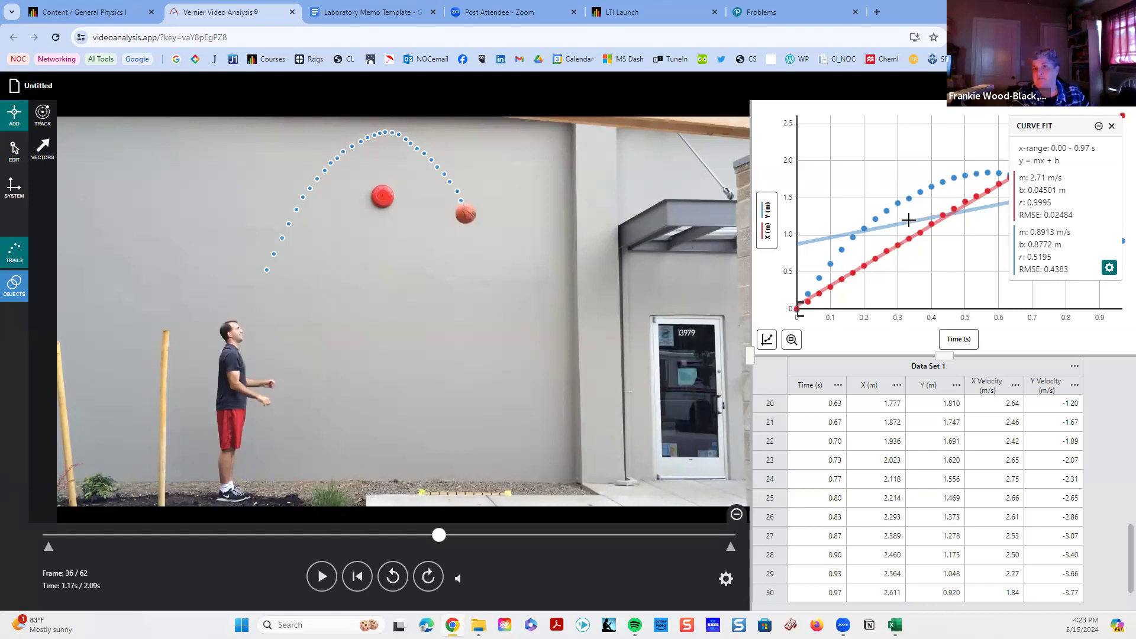
click(1111, 126)
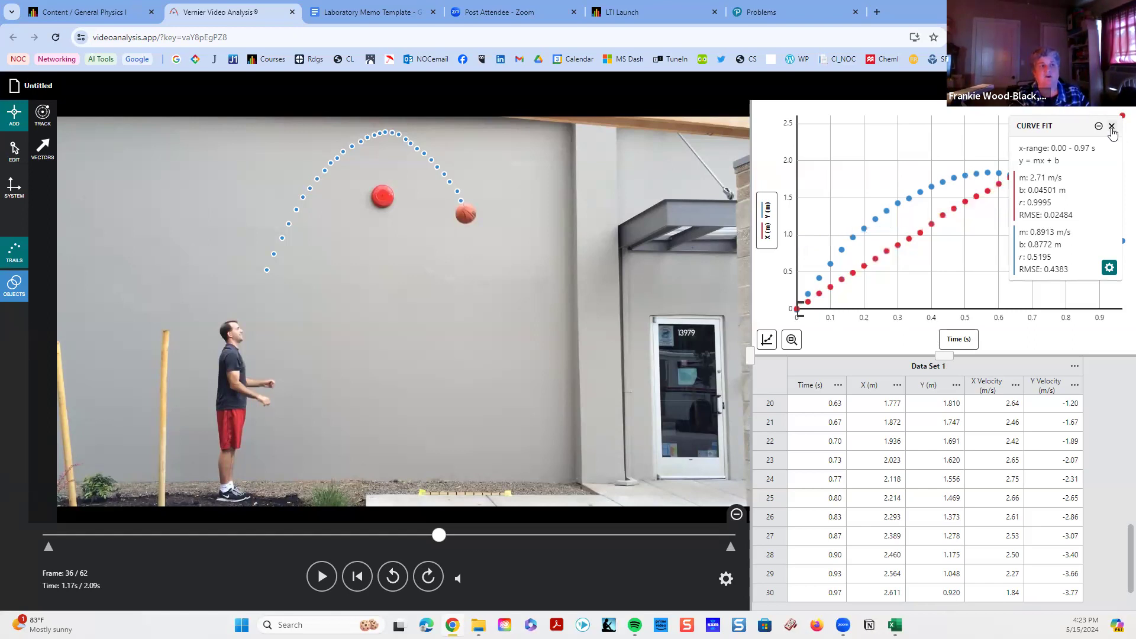
Apply a Quadratic curve fit to the X and Y position-time data
click(766, 339)
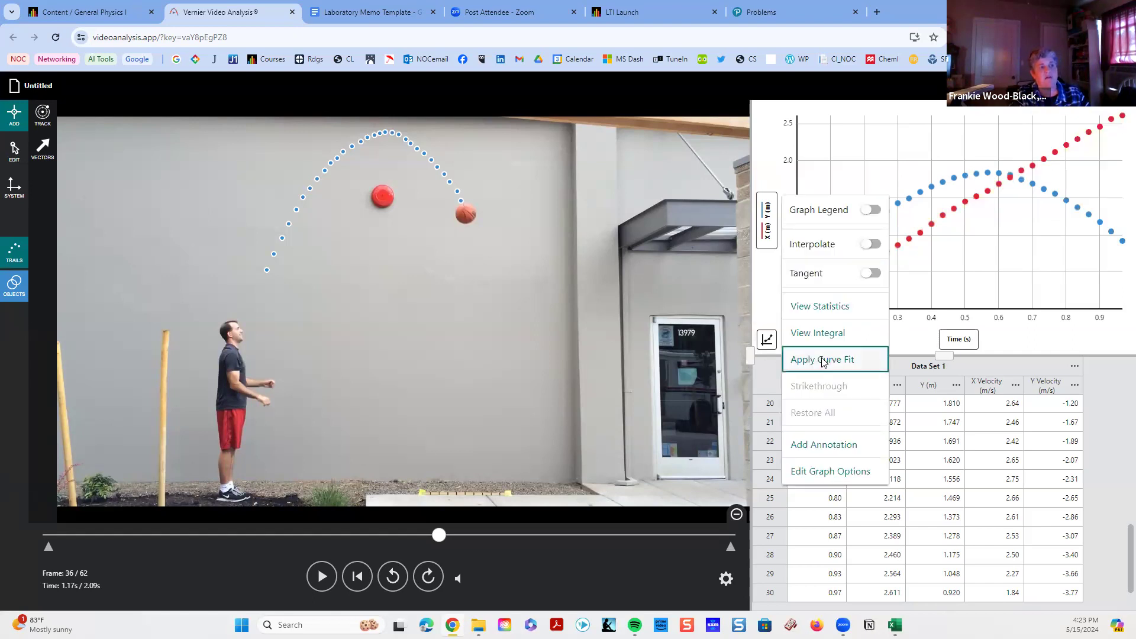
click(823, 359)
click(882, 305)
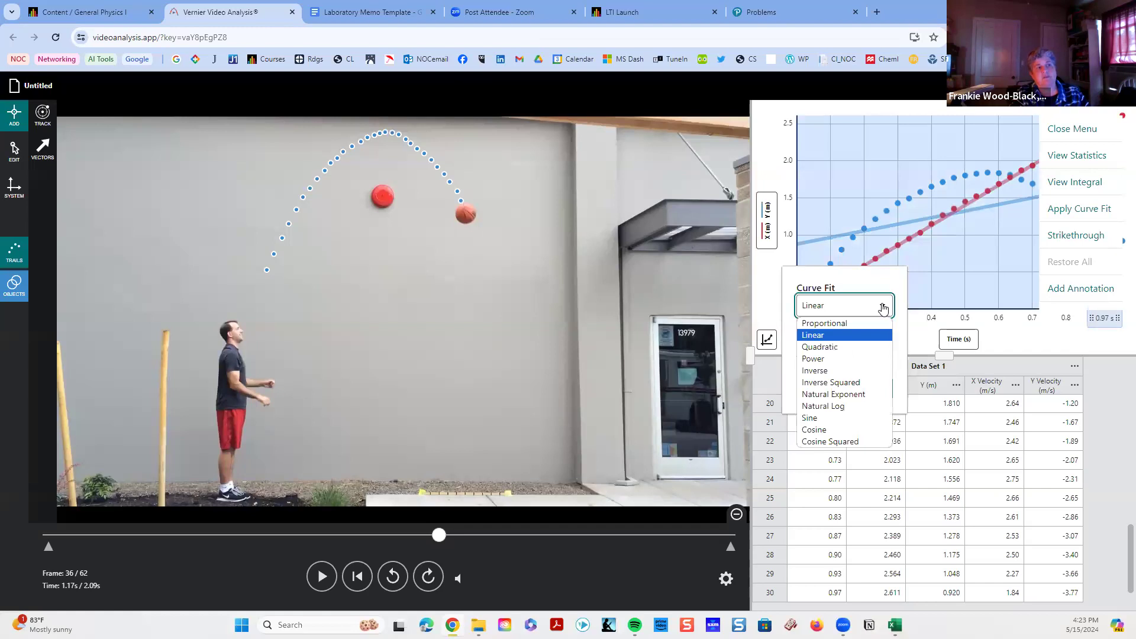
click(874, 346)
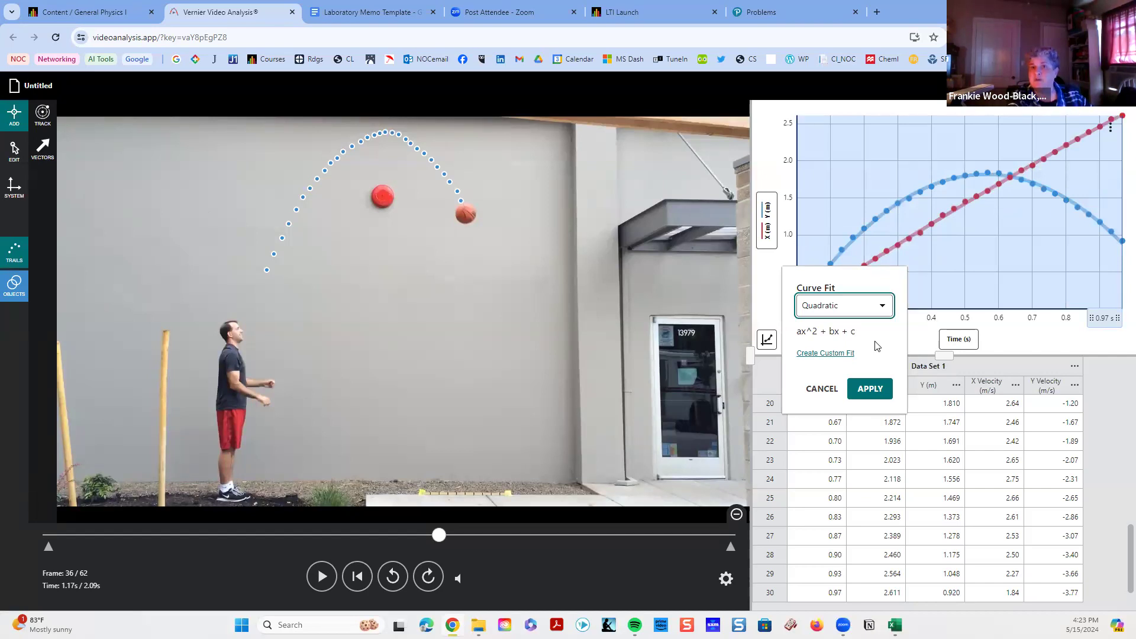
click(880, 389)
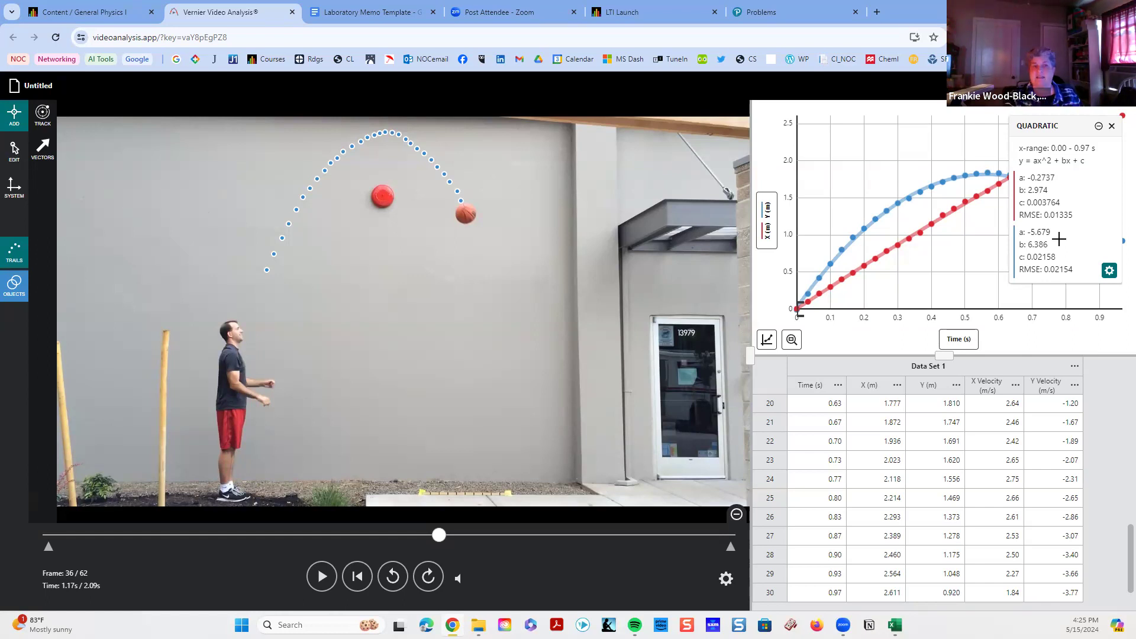
Check the advanced video options for frame advance and frame rate, and move the Quadratic fit details clear of the plotted curves
click(723, 580)
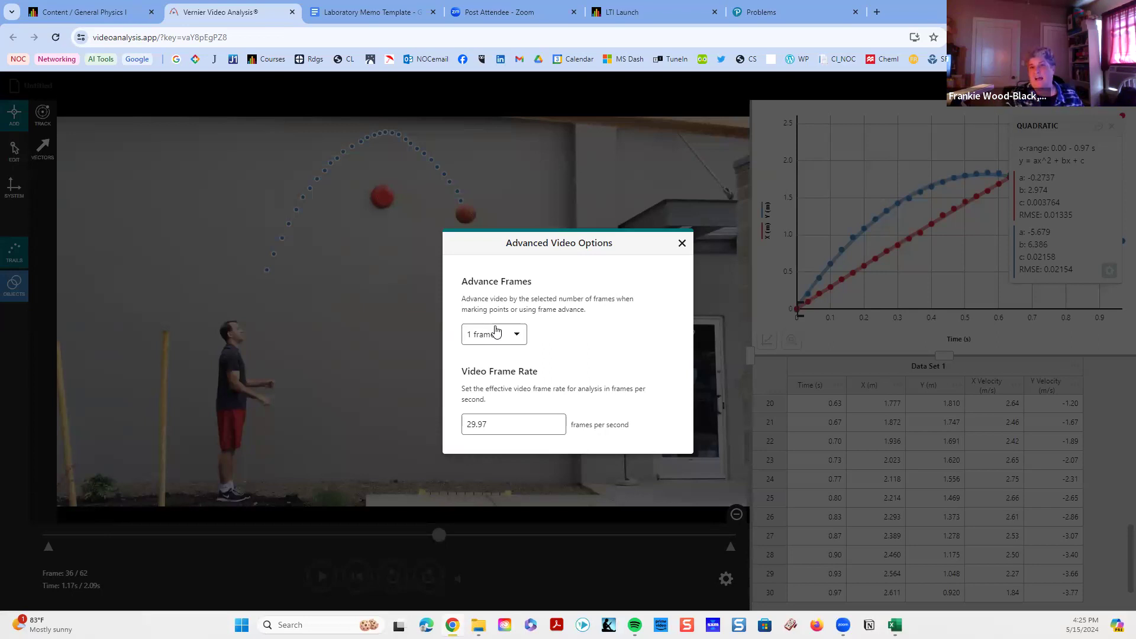
click(682, 243)
drag(1067, 128, 1080, 298)
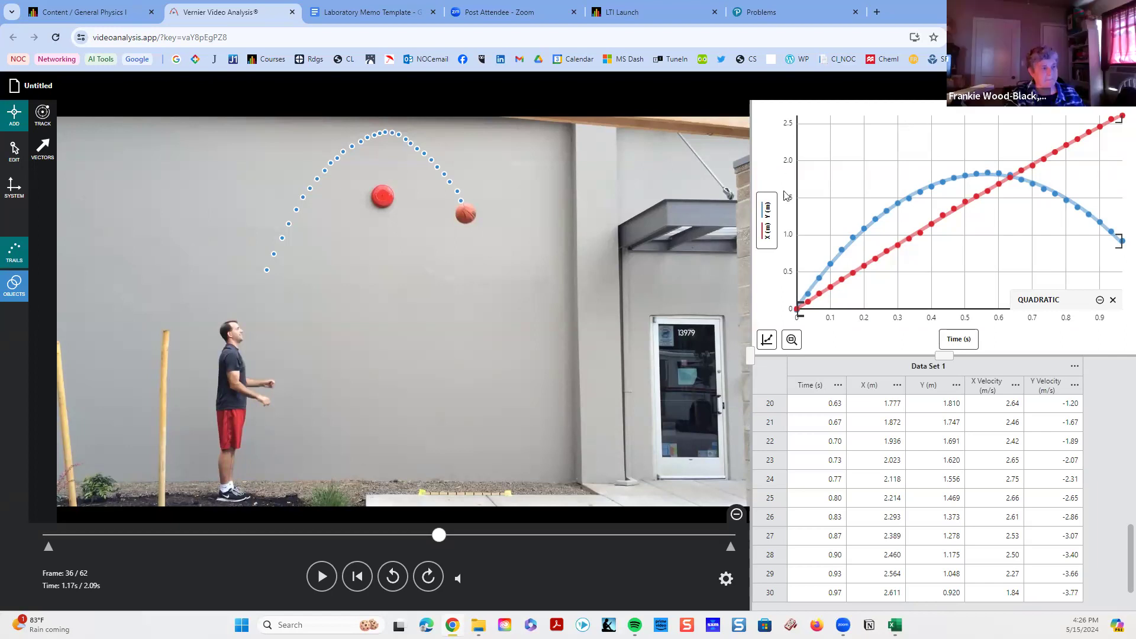
click(765, 342)
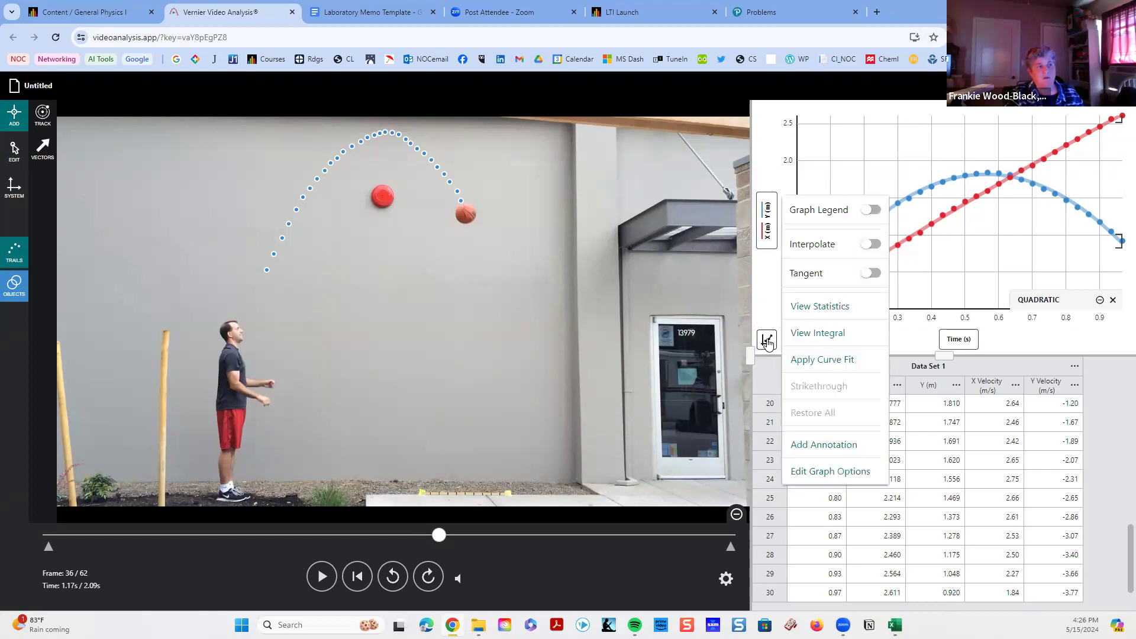
click(820, 366)
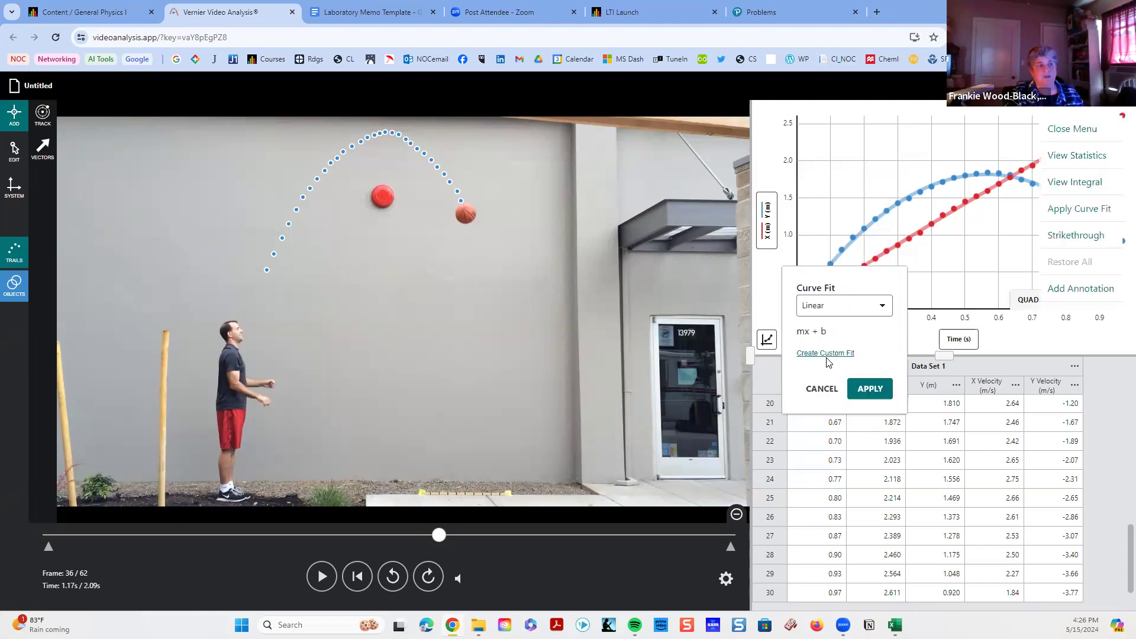
click(879, 309)
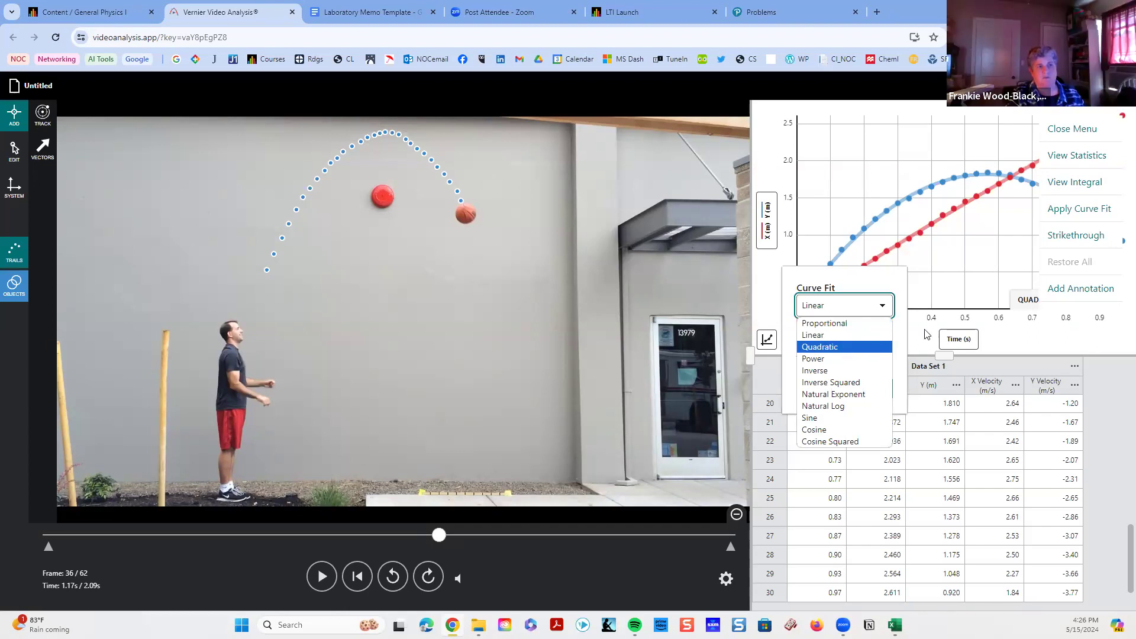
click(1013, 302)
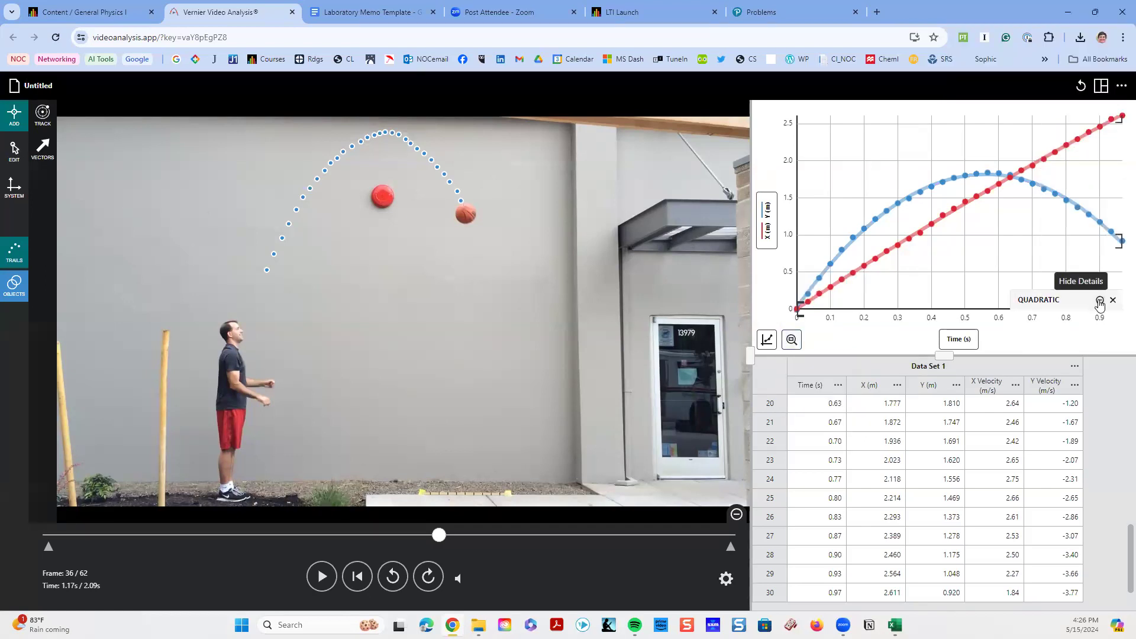
Remove the Quadratic curve fit from the X and Y position-time graph
click(767, 341)
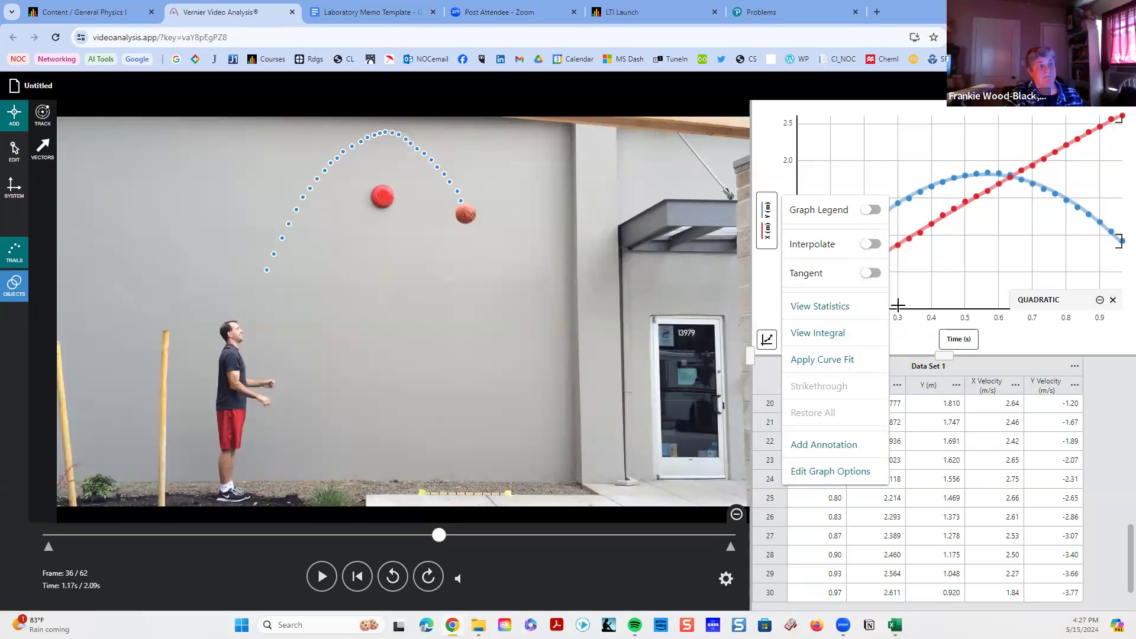
click(1100, 301)
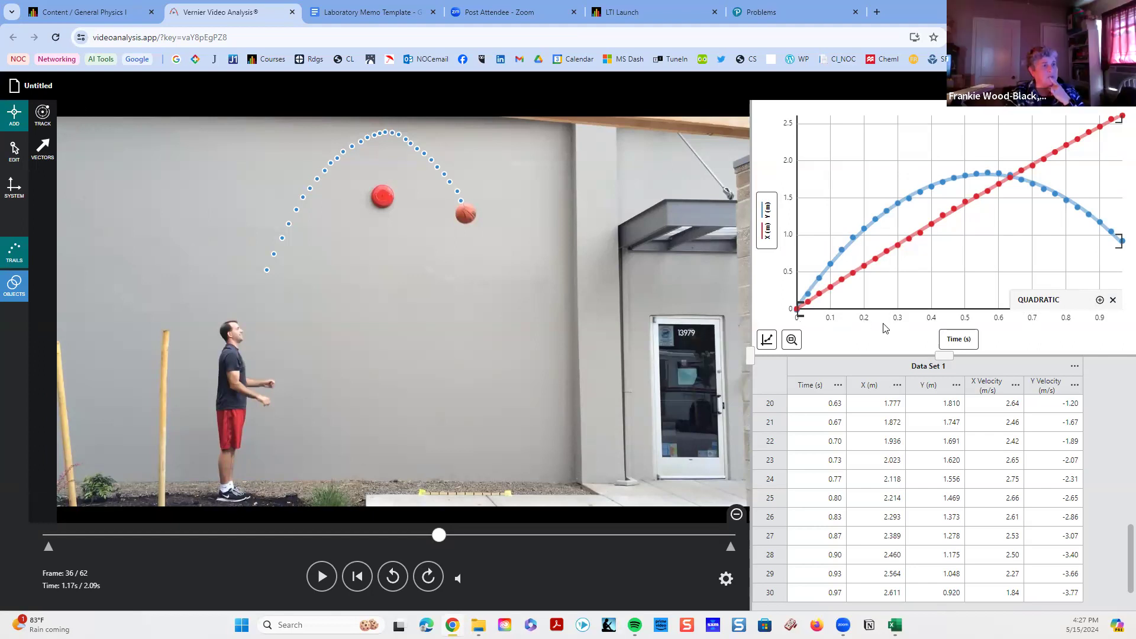
click(1113, 301)
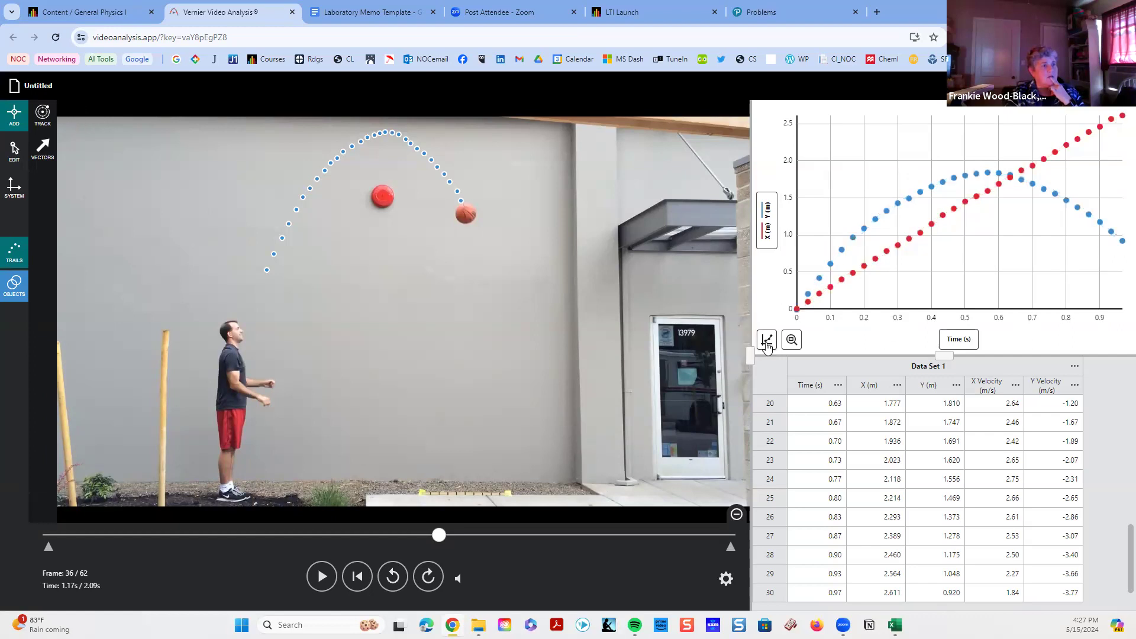
click(766, 341)
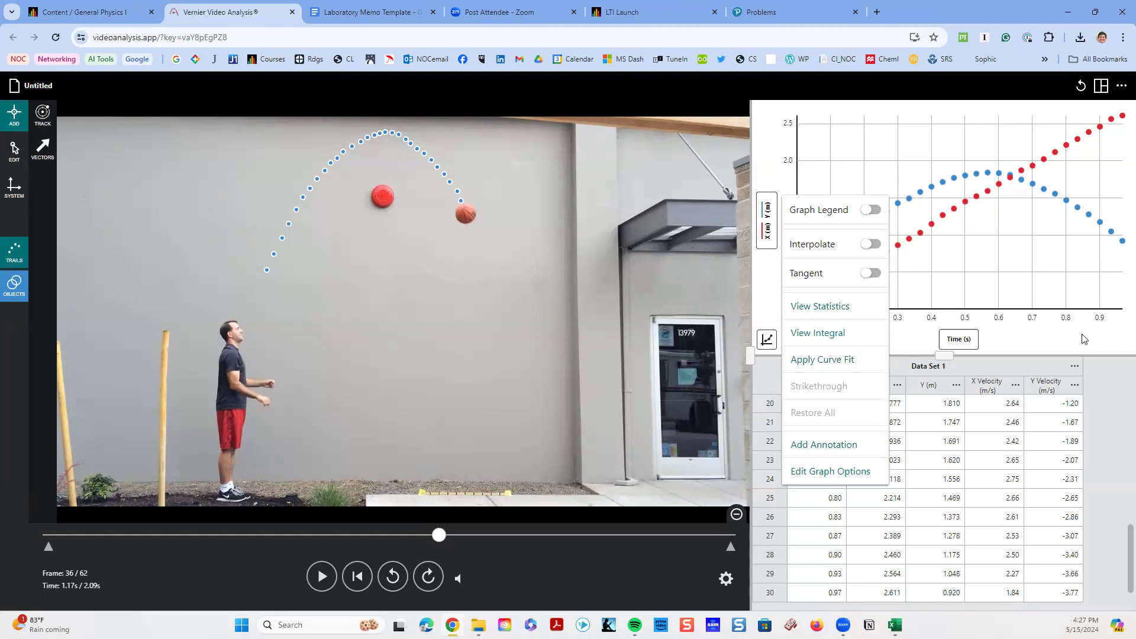
click(759, 134)
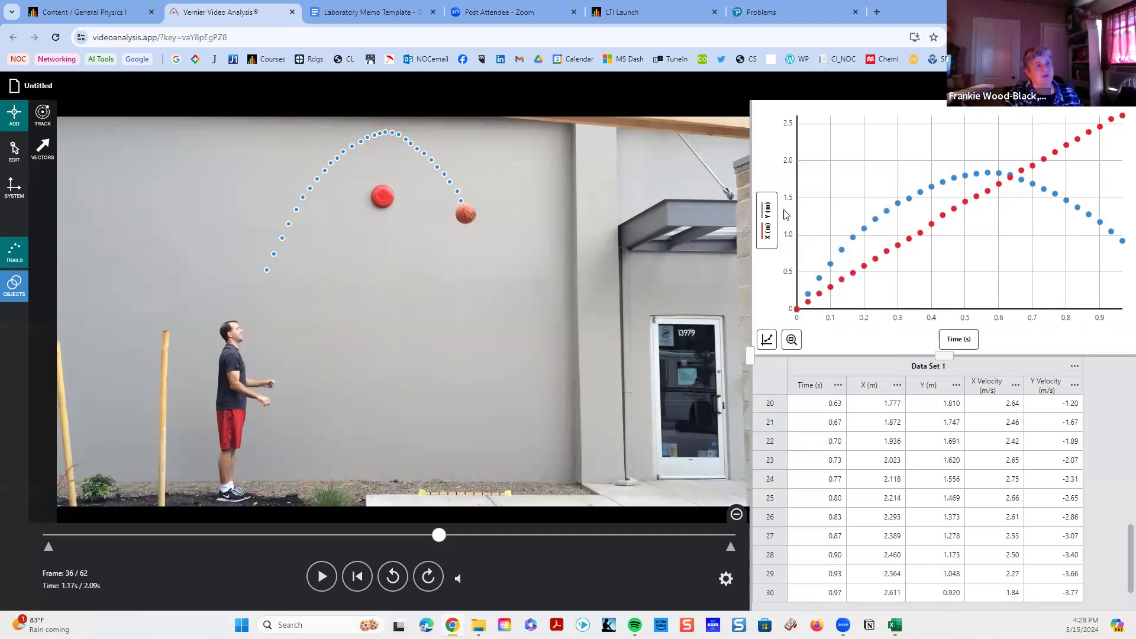
click(767, 339)
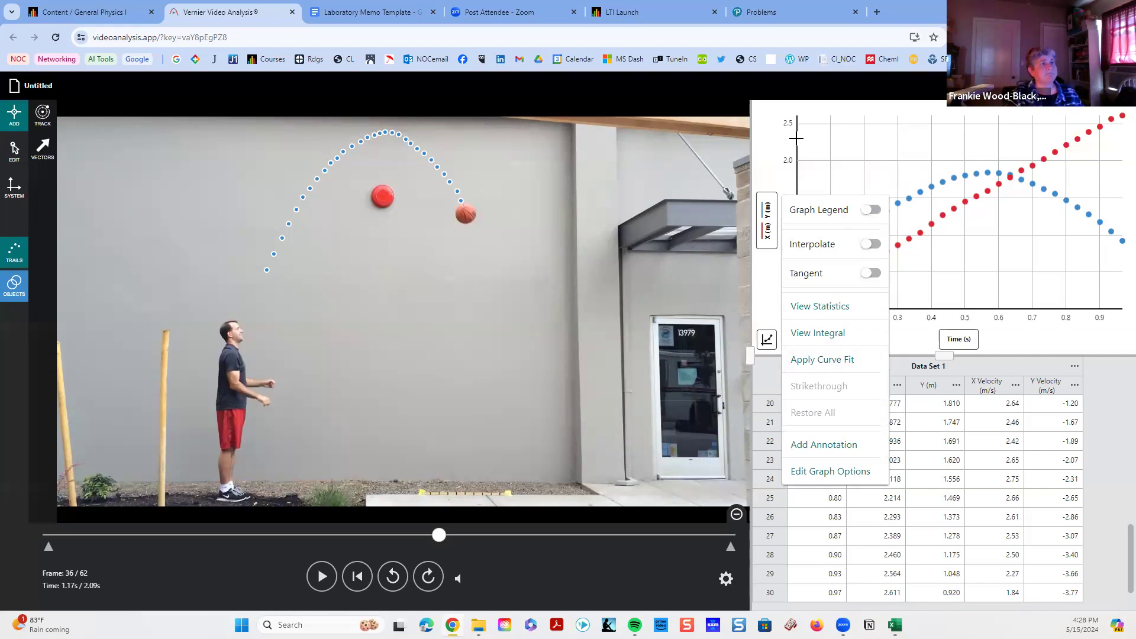
click(761, 147)
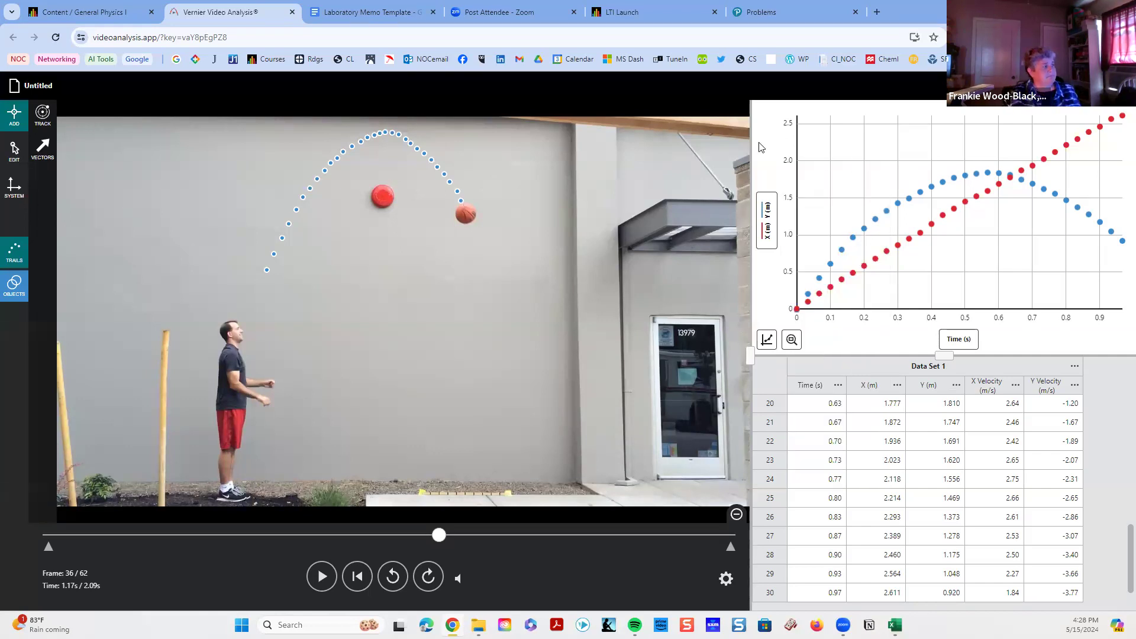